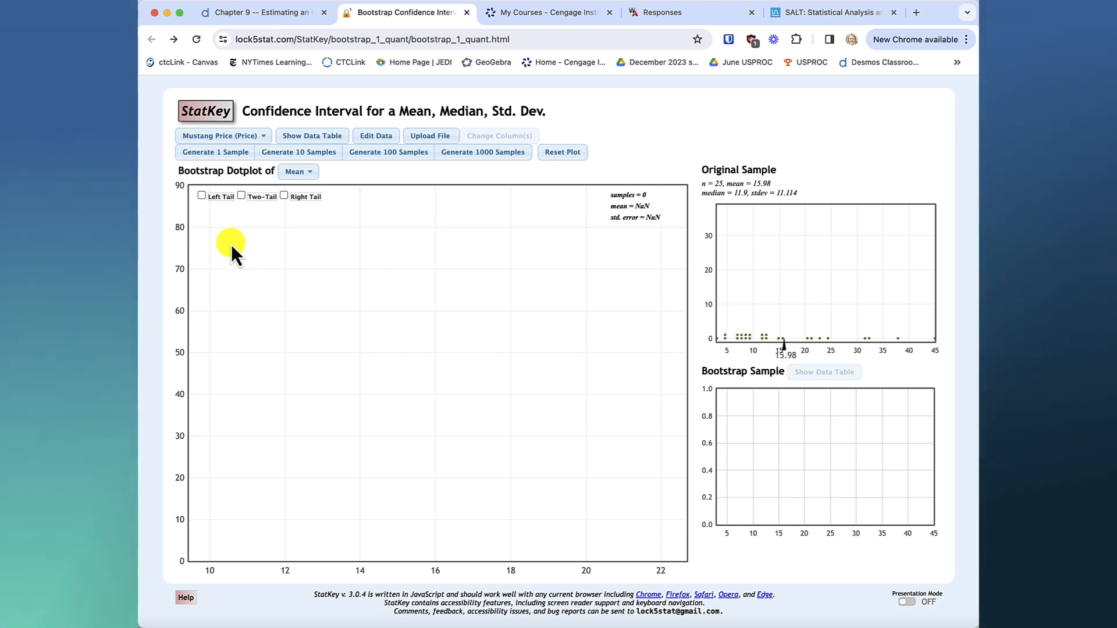
Load the Manhattan Apartments (Rent) dataset and generate one bootstrap sample from it.
left_click(232, 135)
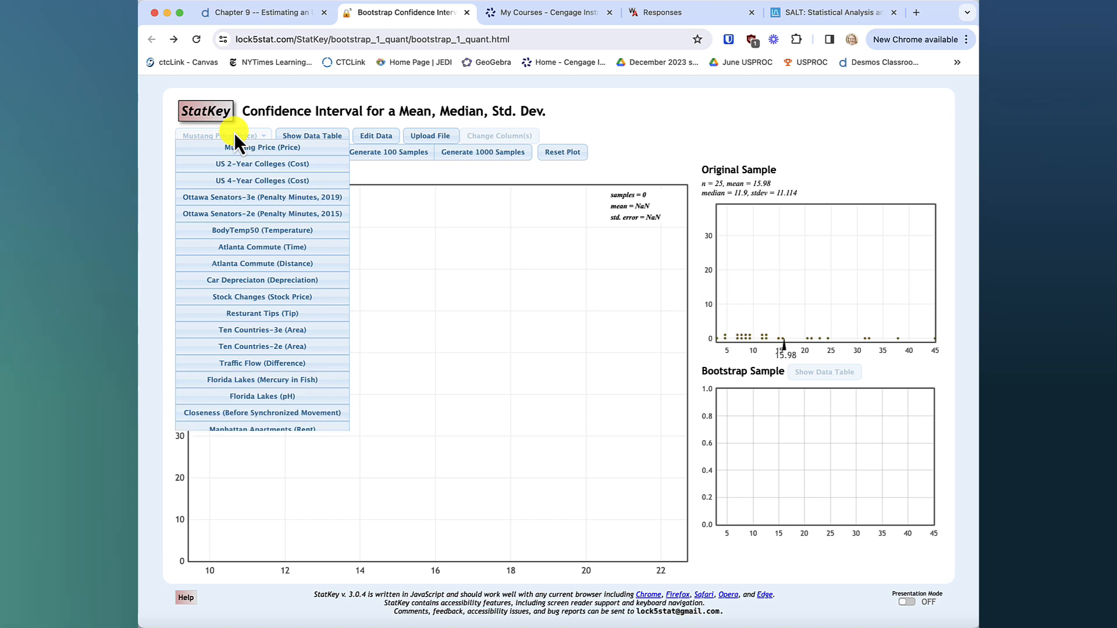
left_click(252, 431)
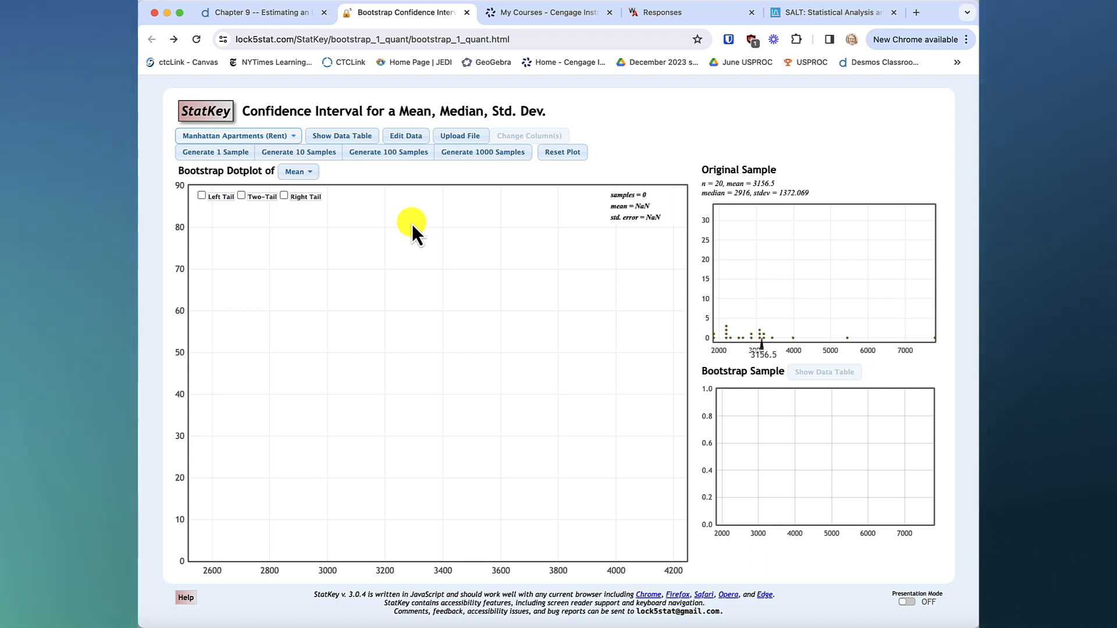
left_click(233, 158)
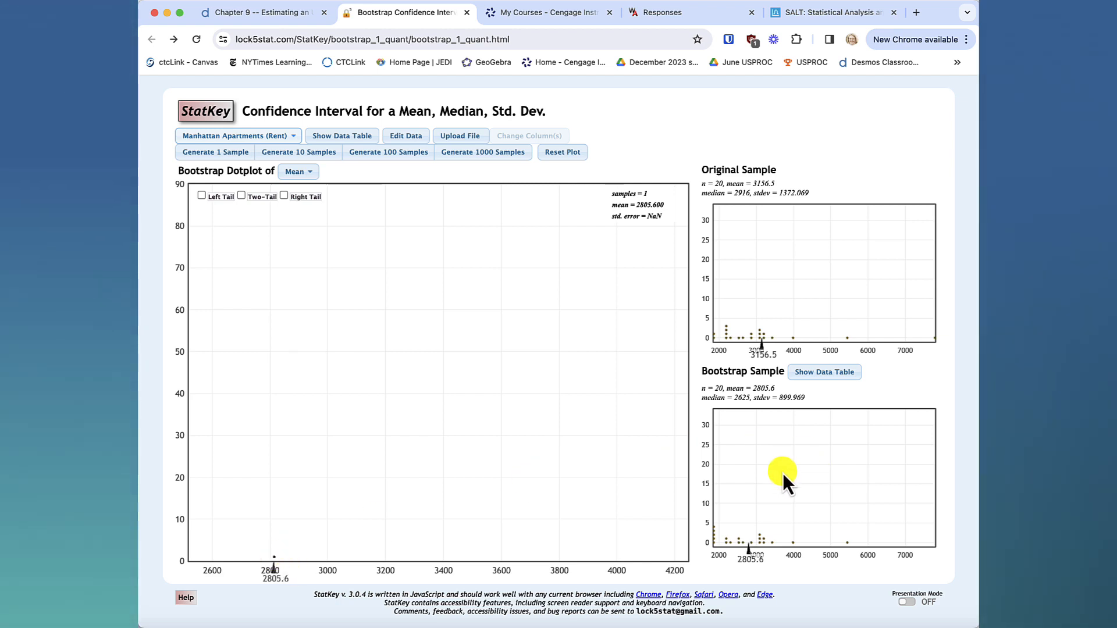
Examine the bootstrap sample's dots and its data table of rents, then close the table.
mouse_move(756, 544)
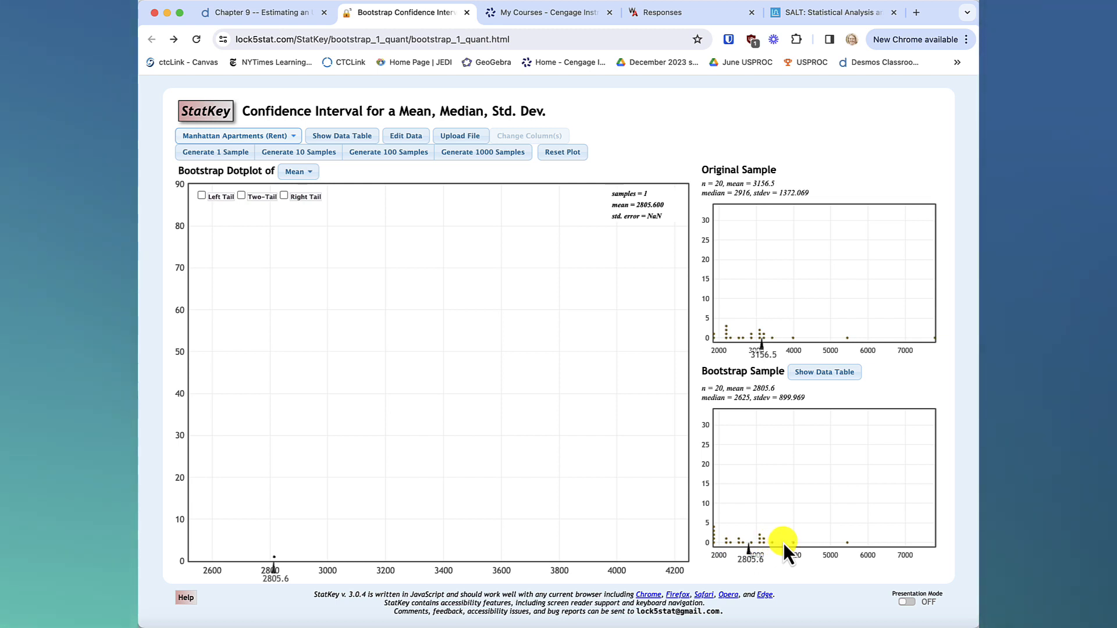
mouse_move(716, 542)
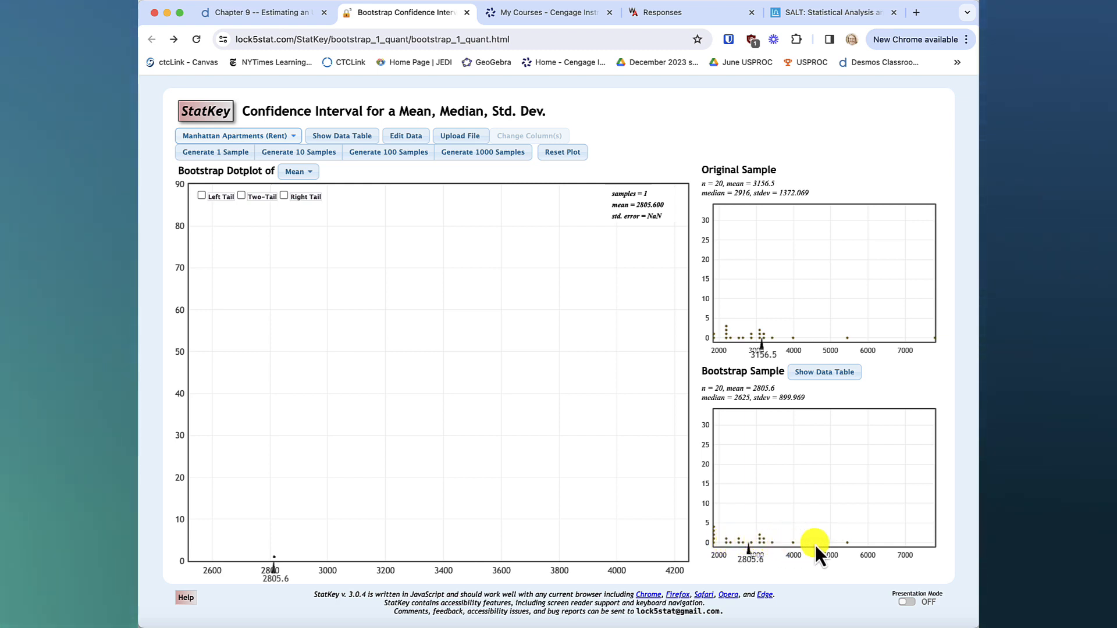
mouse_move(845, 544)
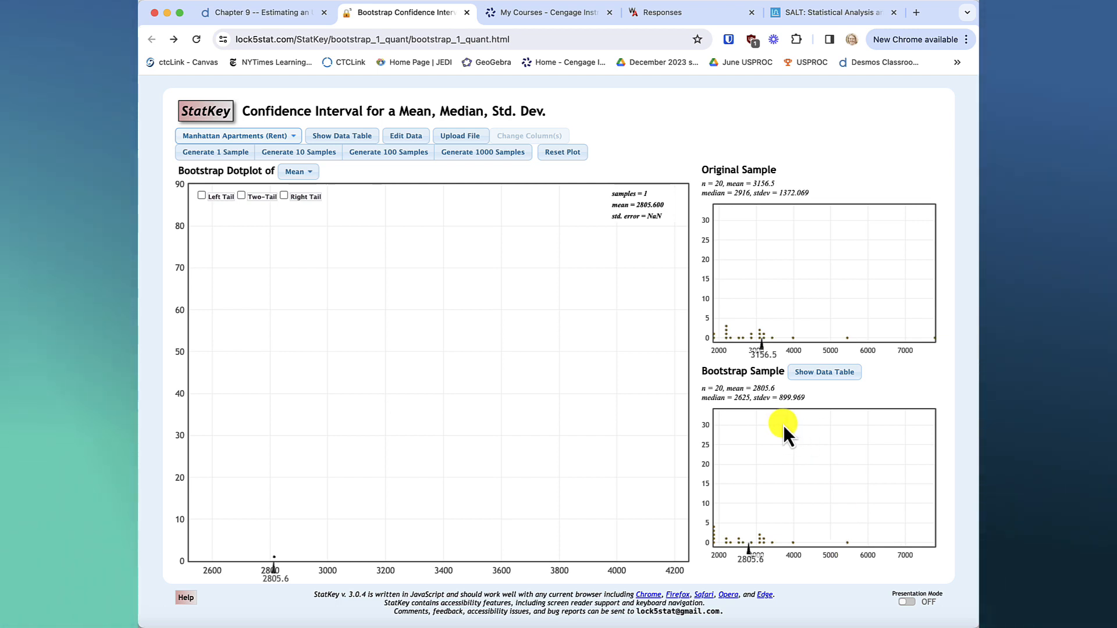
left_click(826, 377)
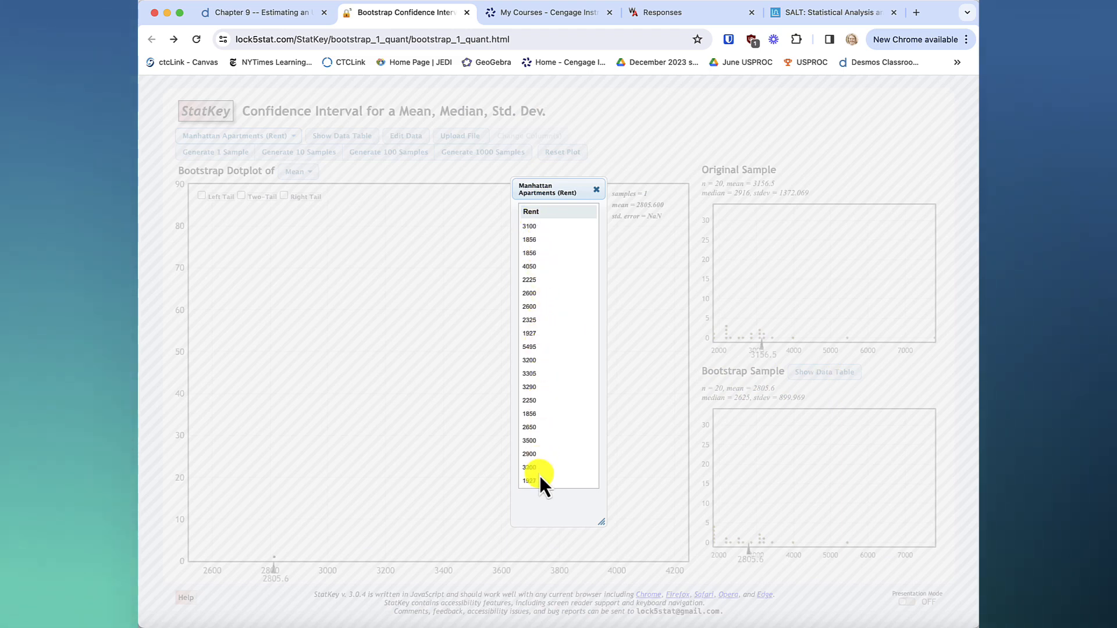
left_click(596, 191)
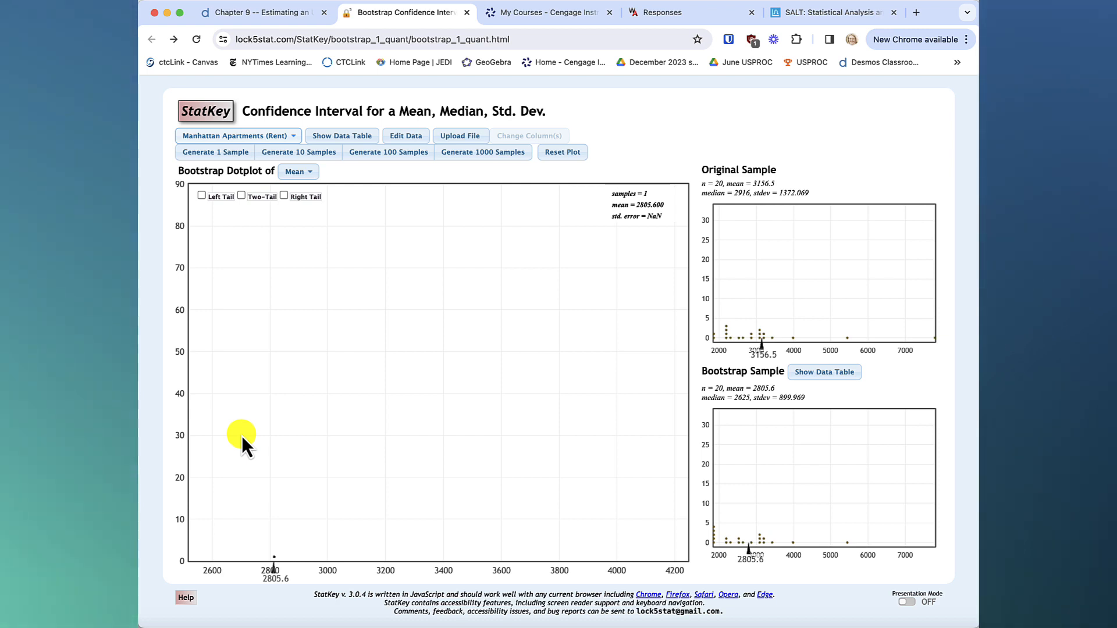
Generate a second bootstrap sample and review the rents in its data table.
left_click(223, 152)
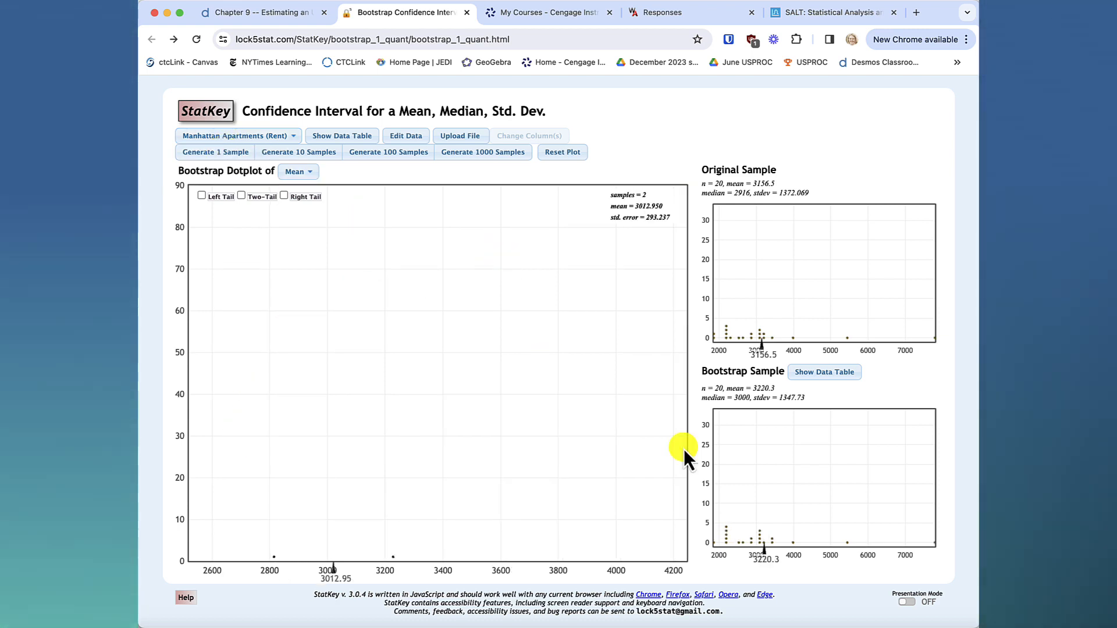
left_click(829, 373)
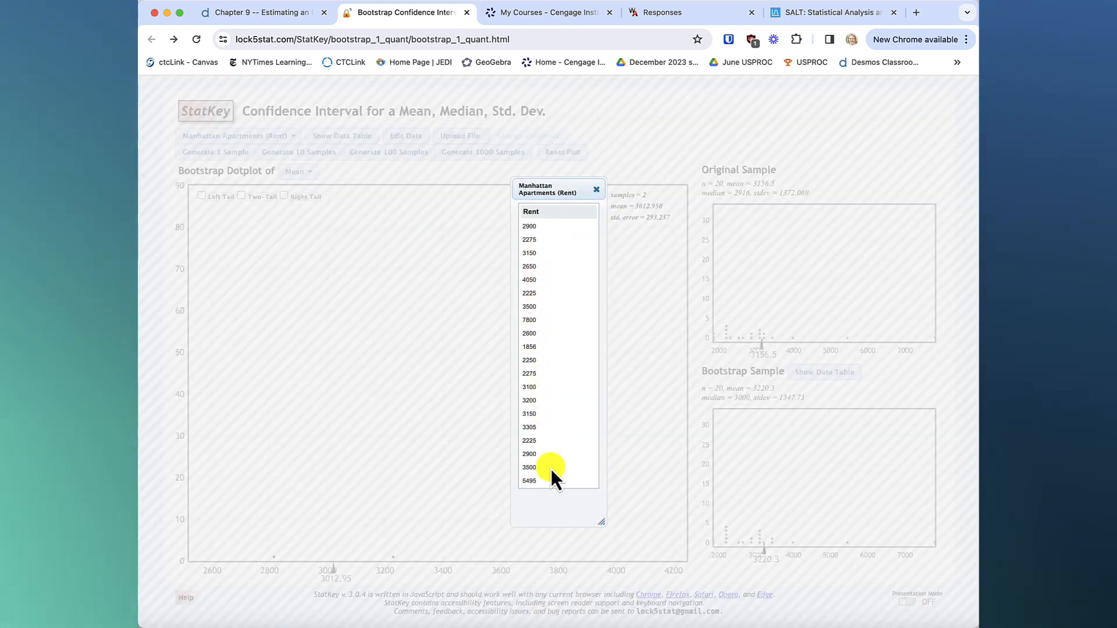
left_click(597, 191)
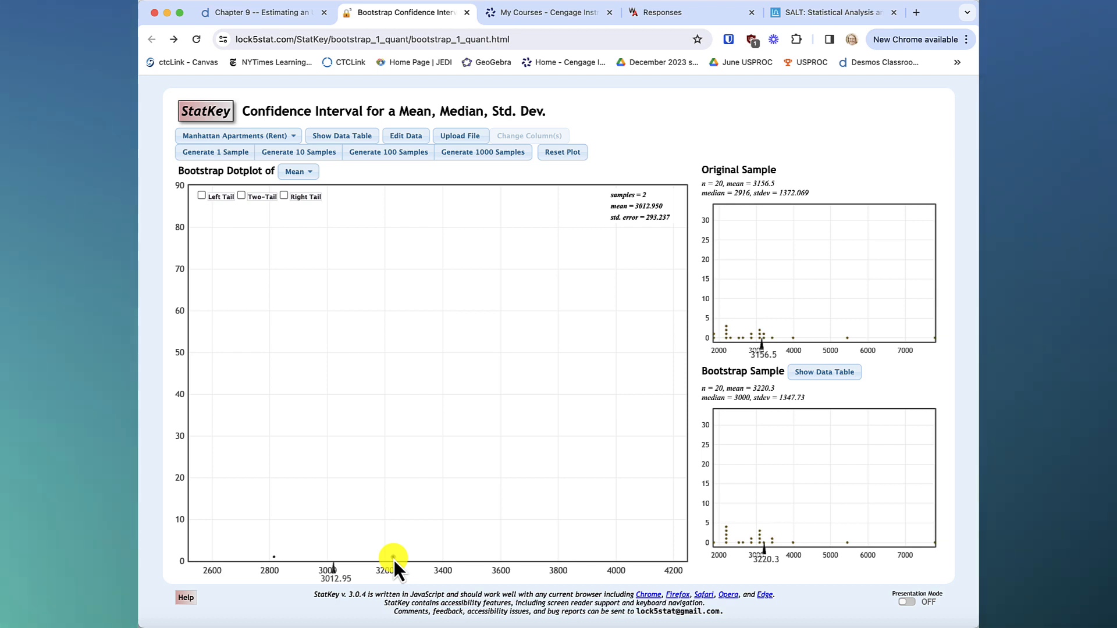
Compare the samples behind the two dots in the bootstrap dotplot, and generate a third bootstrap sample.
left_click(274, 558)
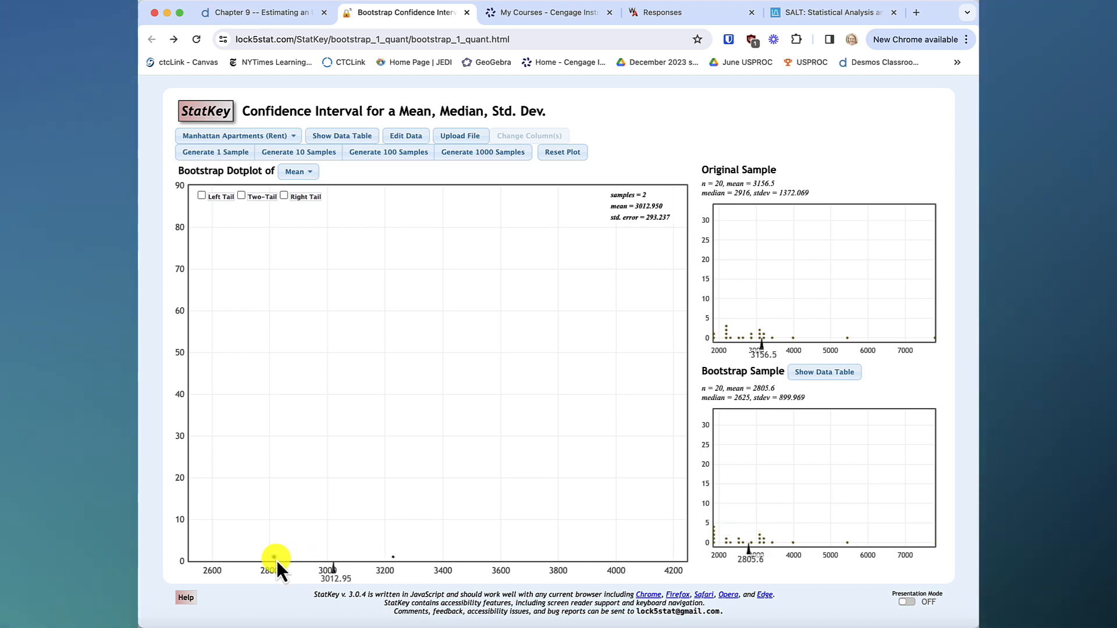
left_click(393, 558)
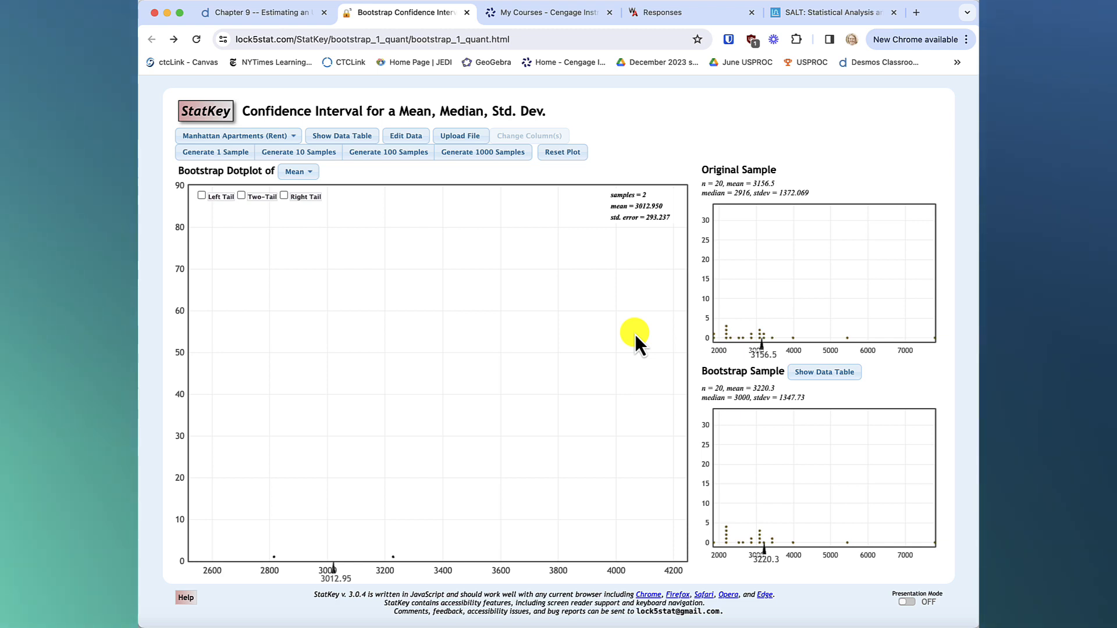
left_click(224, 155)
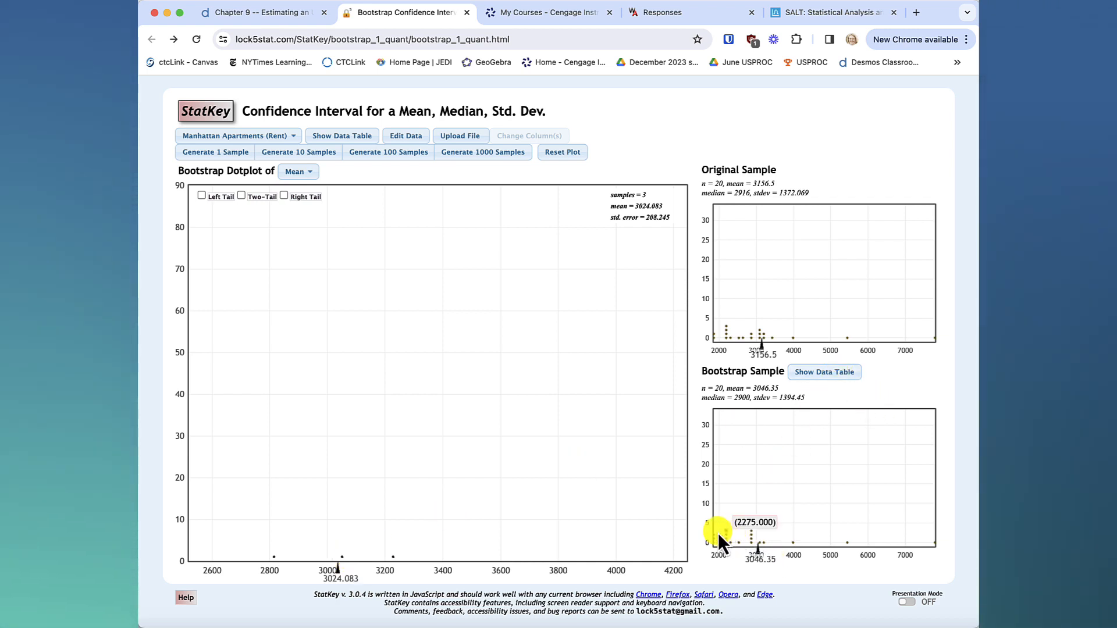
mouse_move(742, 542)
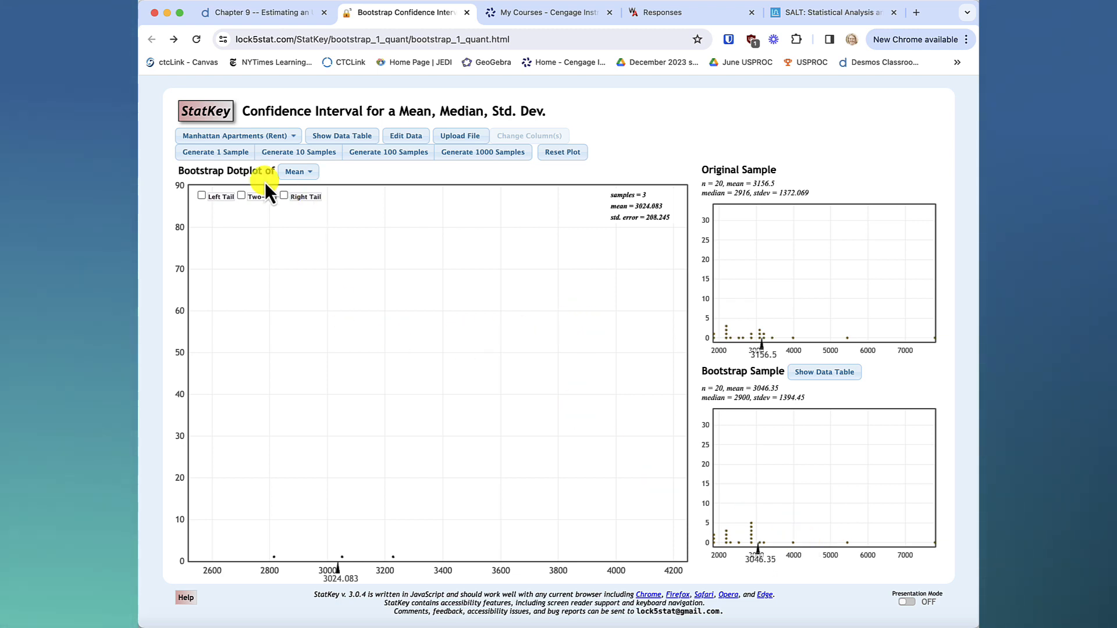
Keep adding bootstrap samples one at a time until the dotplot holds 45 samples.
left_click(232, 154)
left_click(233, 155)
left_click(234, 154)
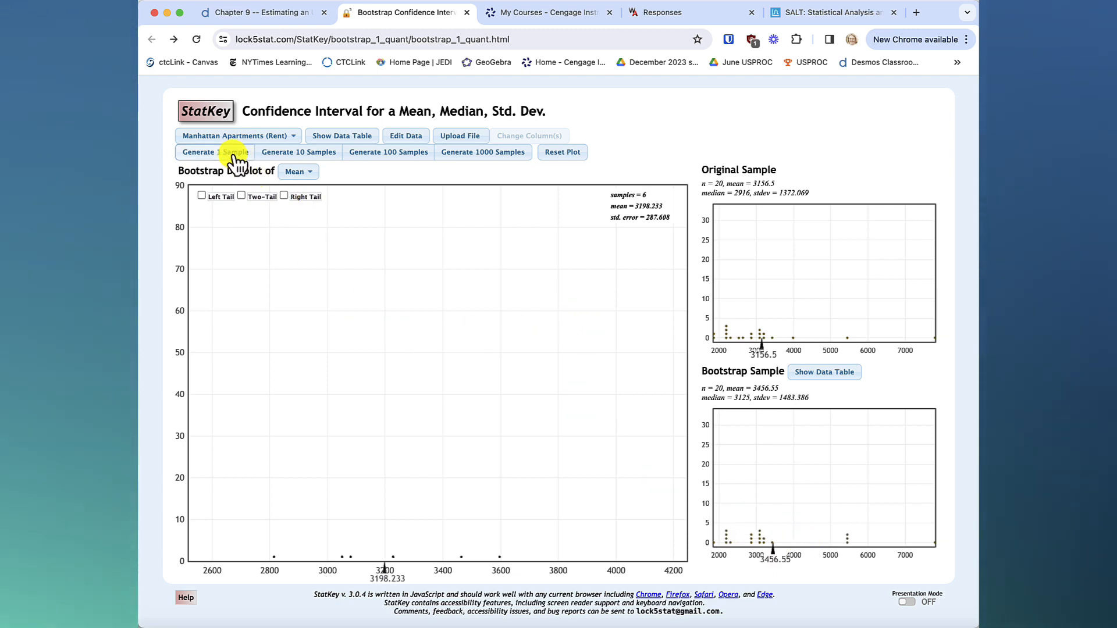
left_click(234, 154)
left_click(234, 155)
left_click(234, 155)
left_click(234, 154)
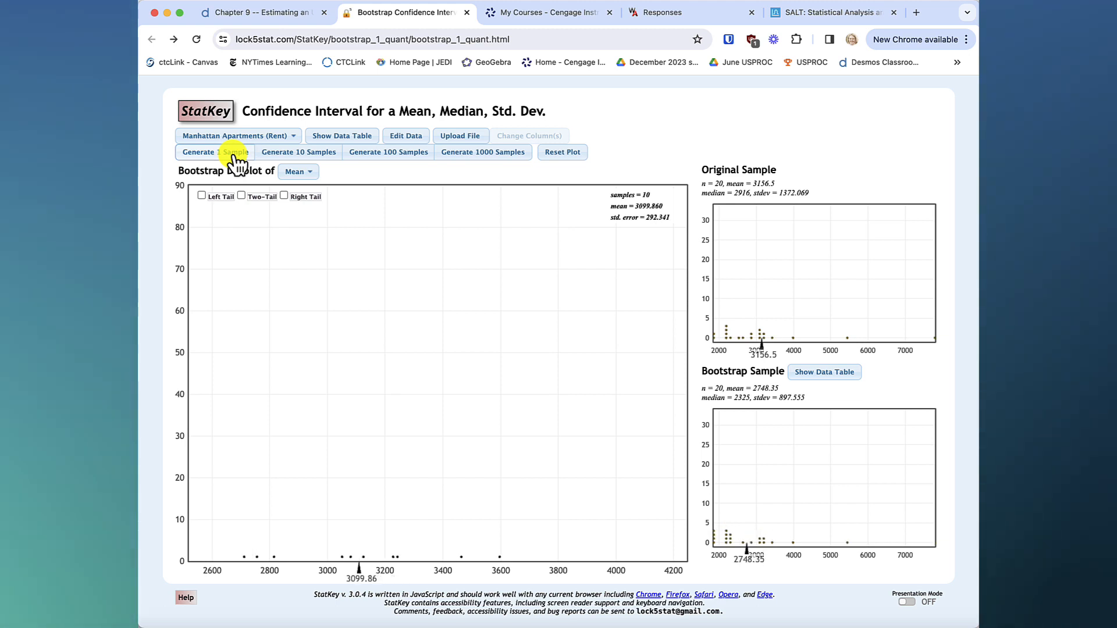
left_click(234, 155)
left_click(234, 155)
left_click(234, 154)
left_click(234, 155)
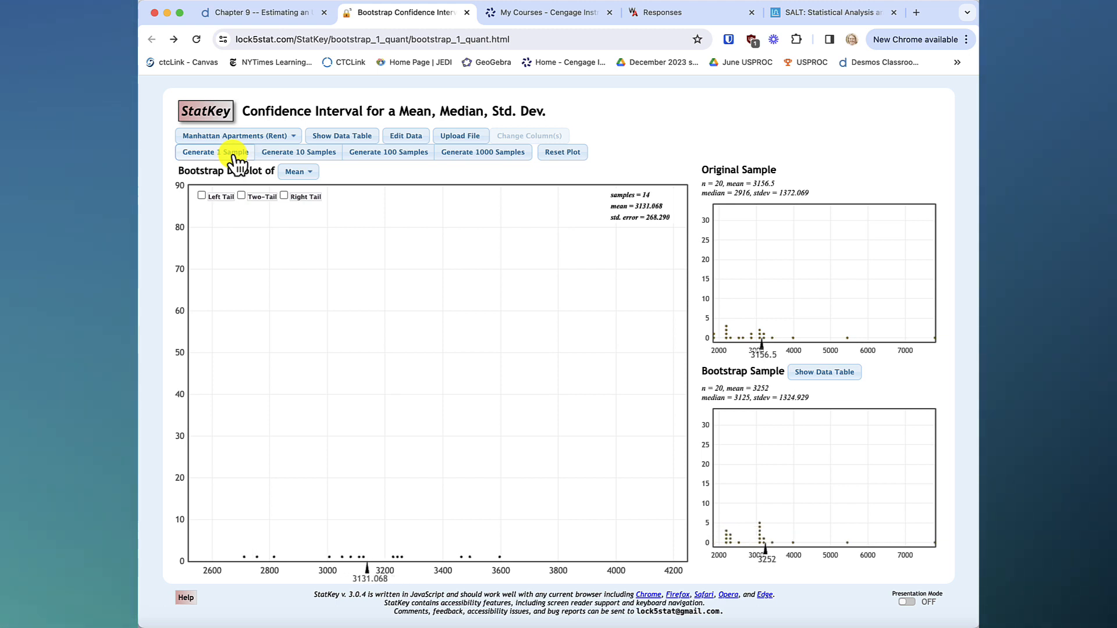
left_click(234, 155)
left_click(234, 155)
left_click(234, 154)
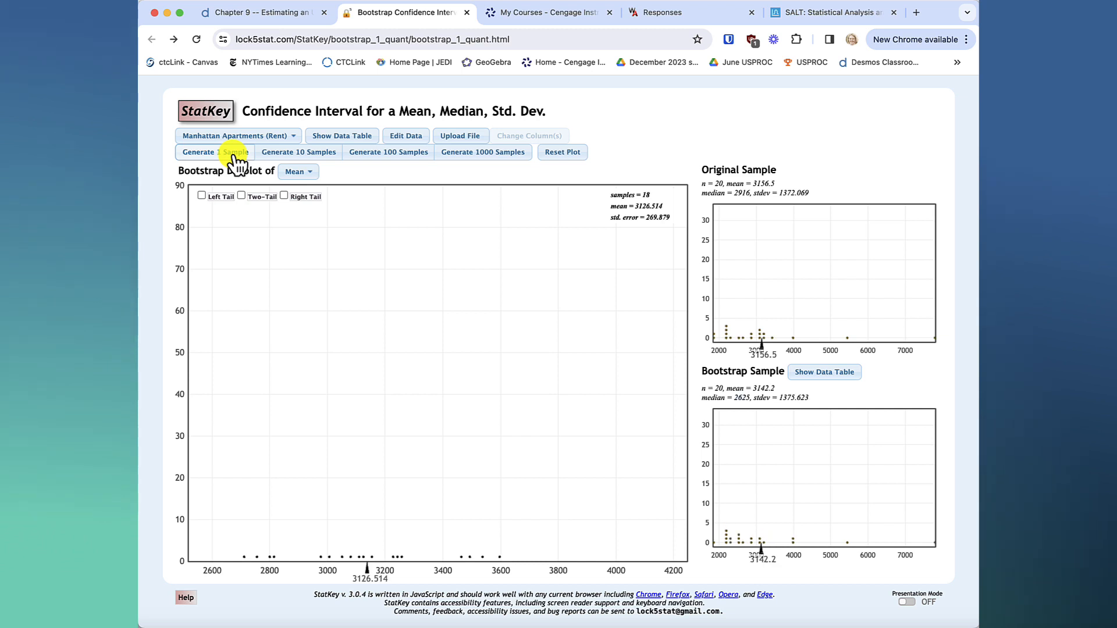
left_click(234, 155)
left_click(234, 155)
left_click(233, 155)
left_click(234, 155)
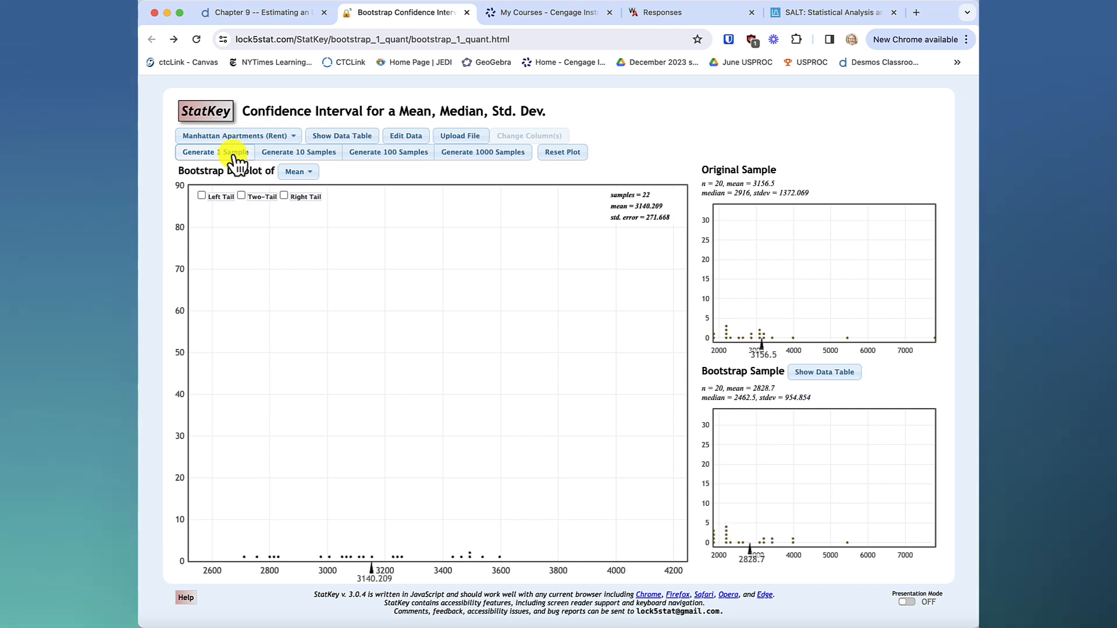
left_click(234, 155)
left_click(233, 155)
left_click(234, 155)
left_click(234, 155)
left_click(234, 155)
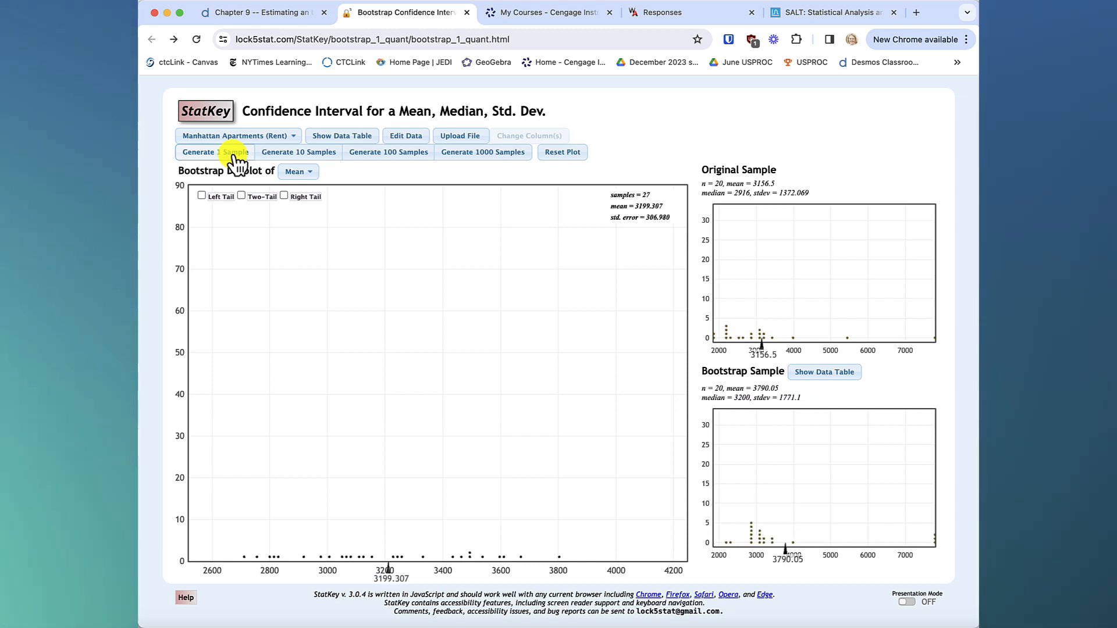
left_click(234, 155)
left_click(234, 155)
left_click(234, 155)
left_click(234, 155)
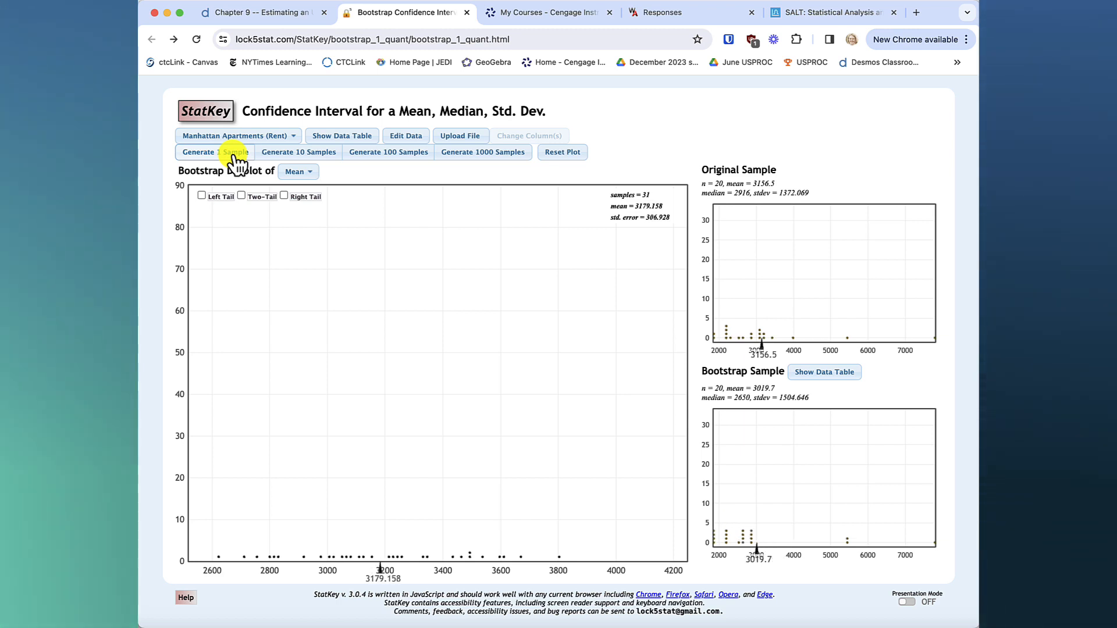
left_click(234, 155)
left_click(234, 155)
left_click(234, 155)
left_click(234, 155)
left_click(234, 155)
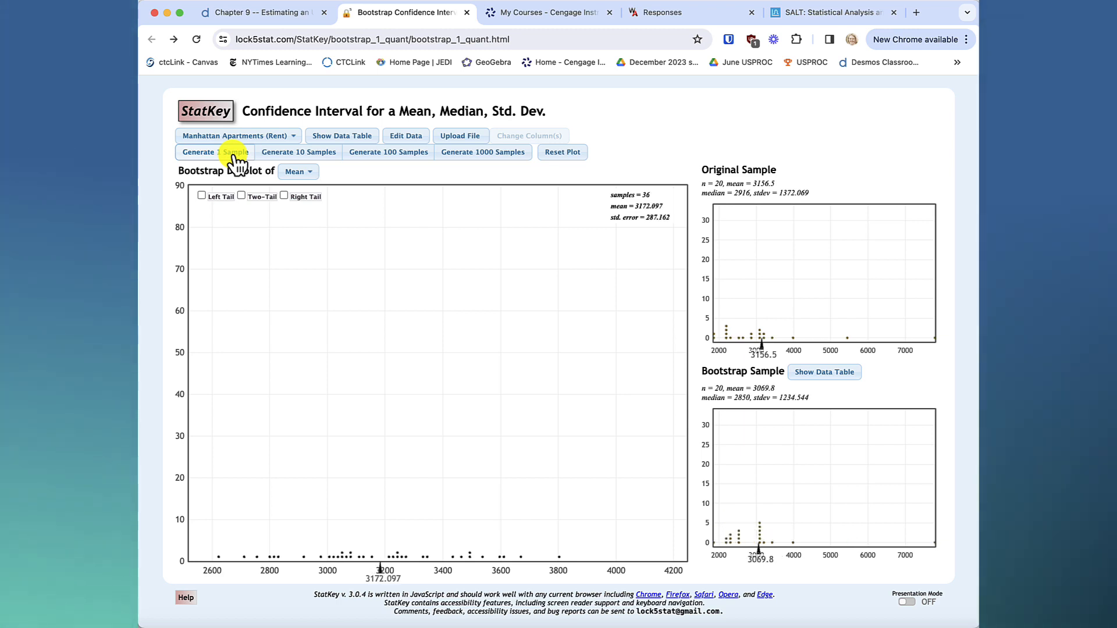
left_click(234, 154)
left_click(234, 155)
left_click(234, 155)
left_click(234, 155)
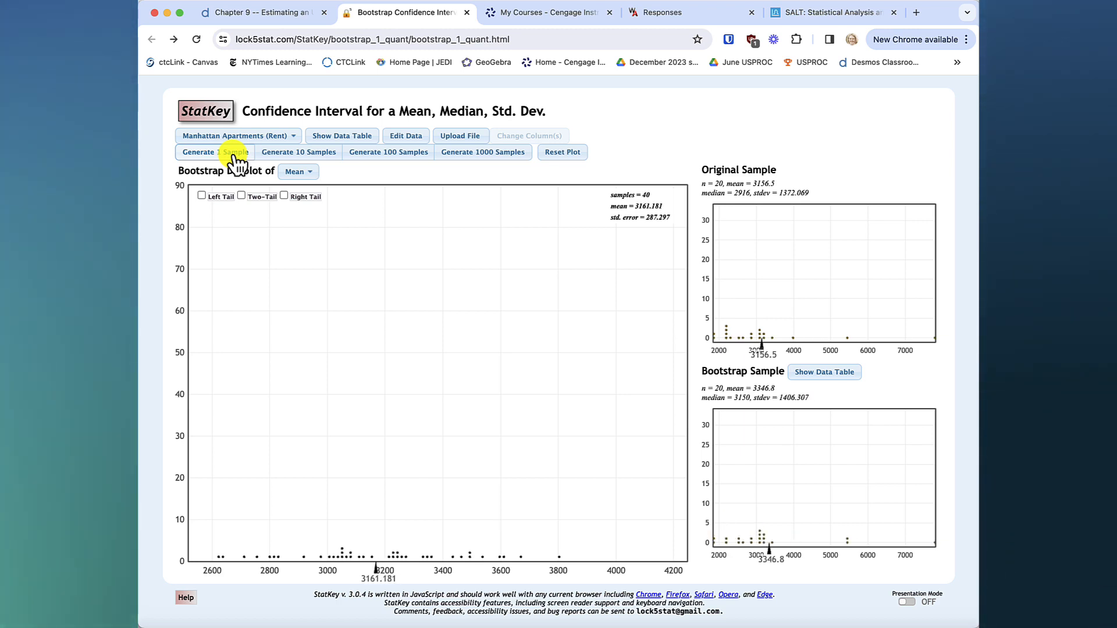
left_click(234, 155)
left_click(234, 155)
left_click(234, 155)
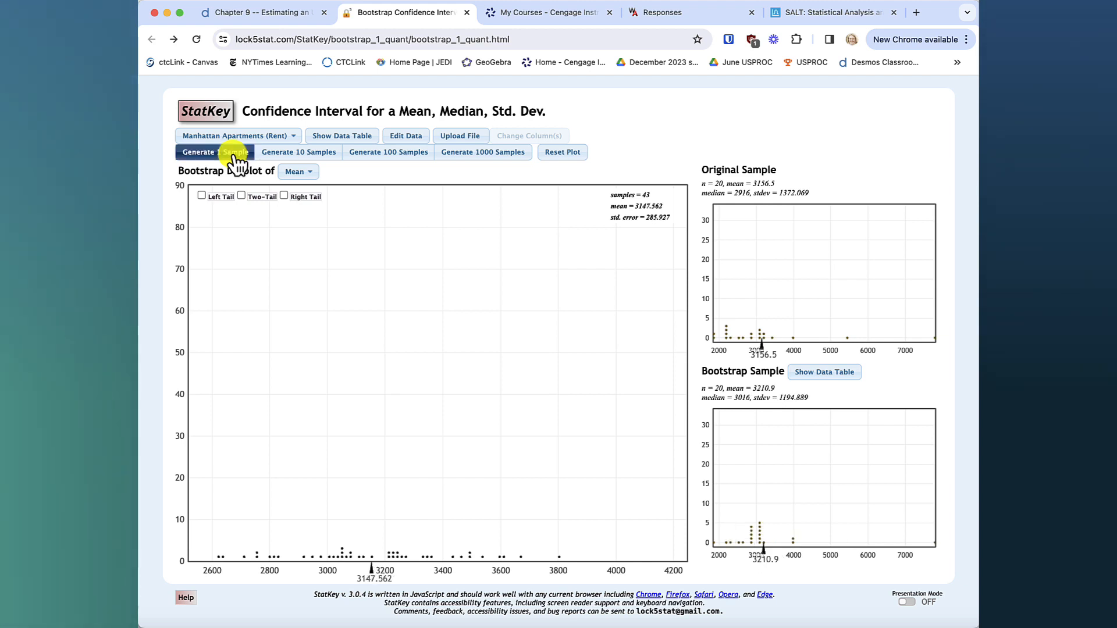
left_click(234, 154)
left_click(234, 155)
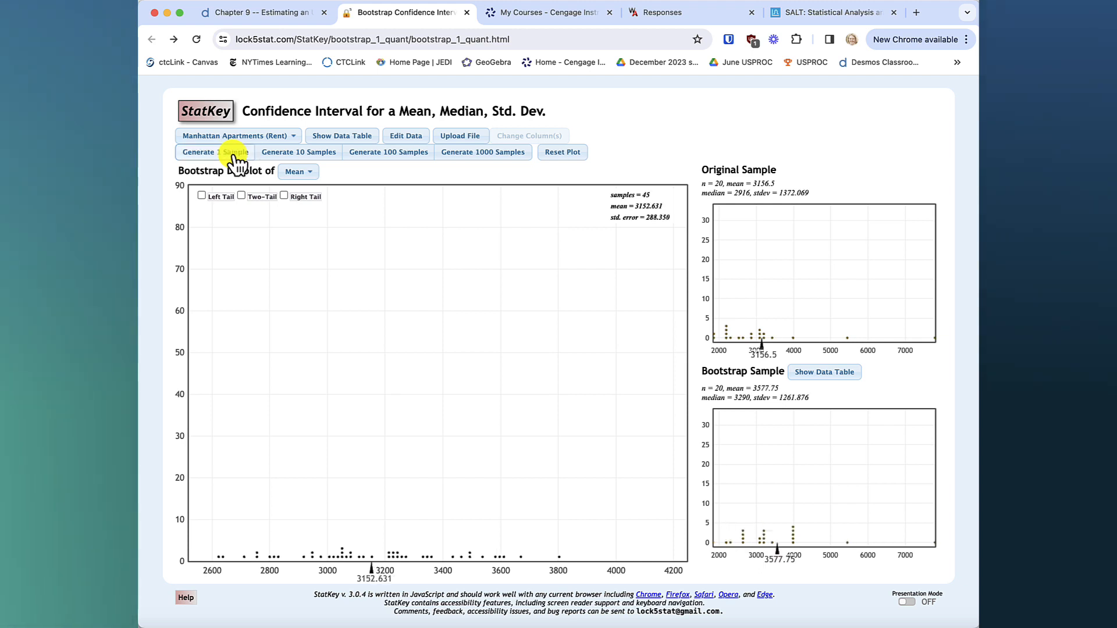
Add two batches of 1000 bootstrap samples and inspect the sample behind one dot of the distribution.
left_click(505, 157)
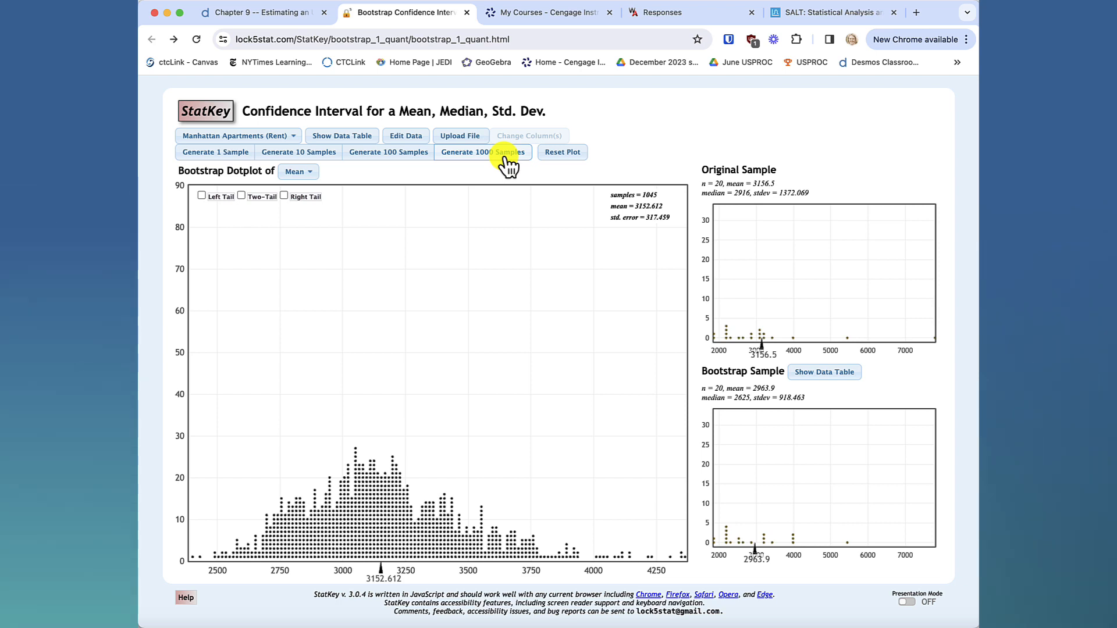
left_click(506, 158)
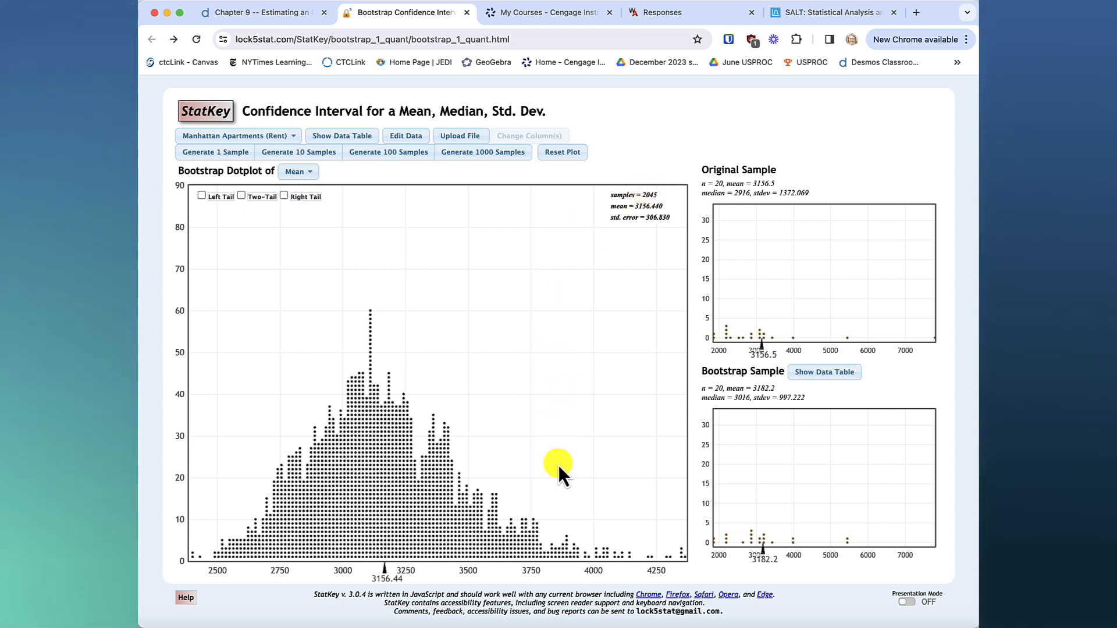
left_click(464, 536)
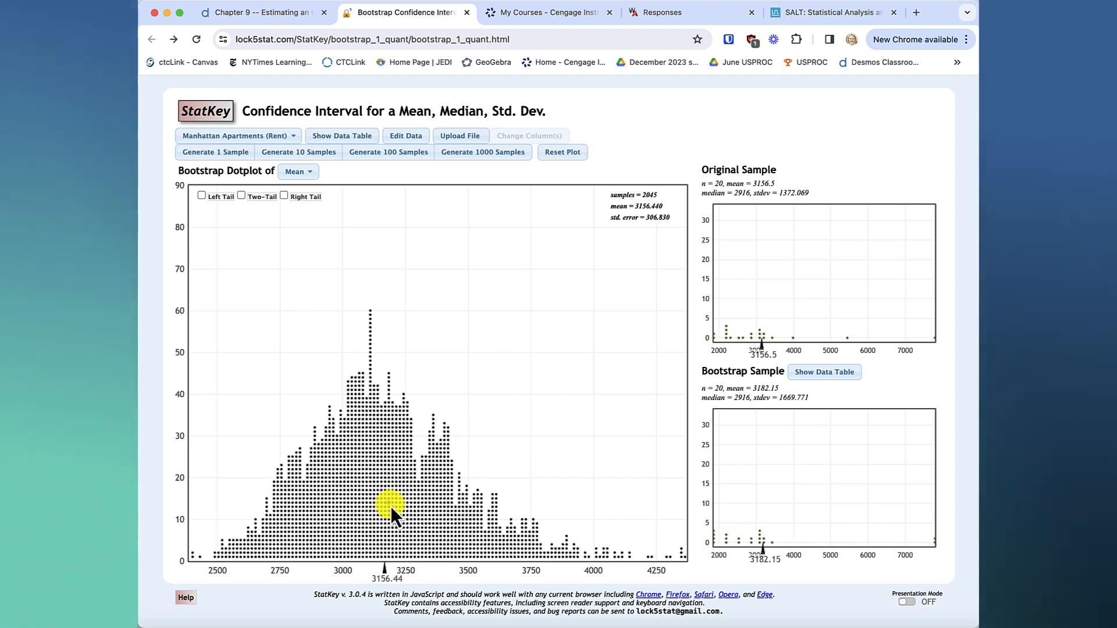
Add six more batches of 1000 bootstrap samples to bring the dotplot to 8045 samples.
left_click(509, 156)
left_click(510, 156)
left_click(510, 156)
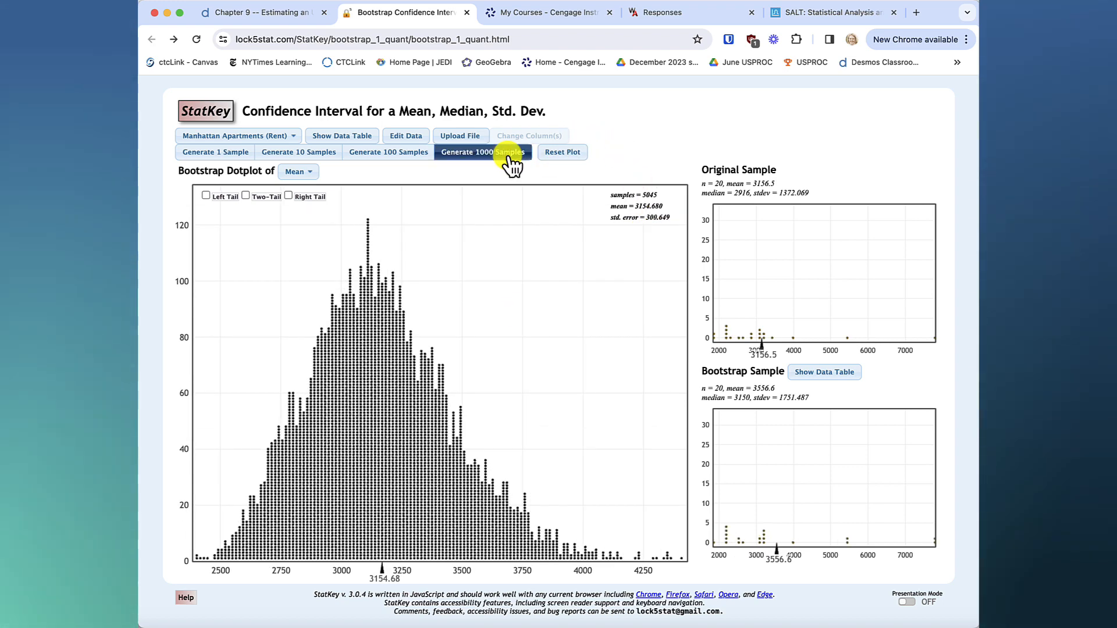
left_click(509, 156)
left_click(508, 157)
left_click(509, 157)
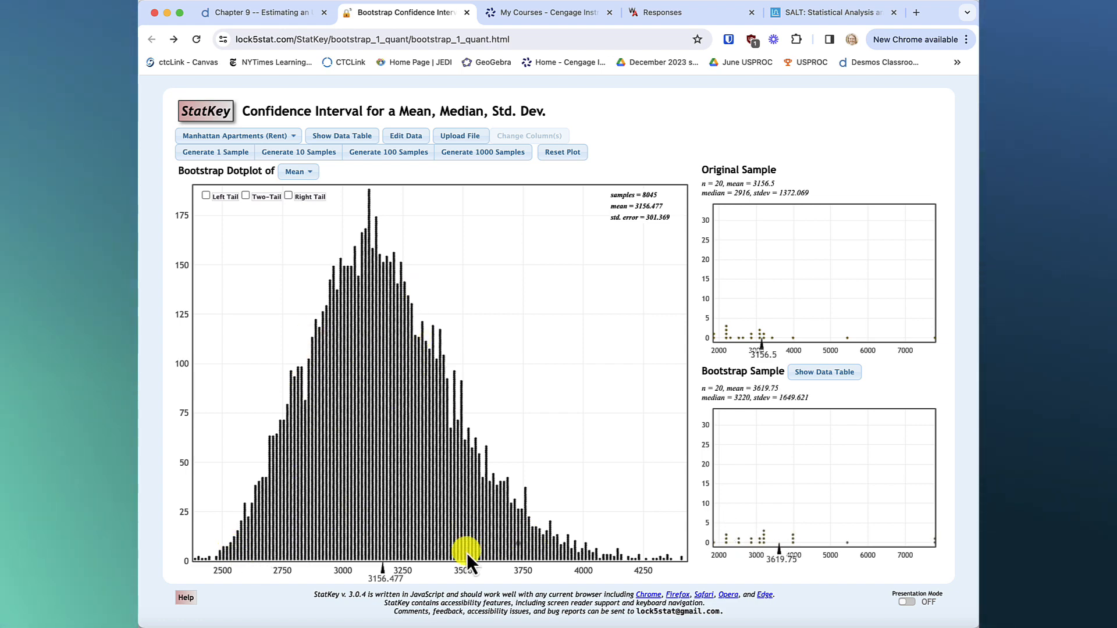
Turn on the two-tail display for the bootstrap dotplot and set its middle proportion to .90.
left_click(246, 195)
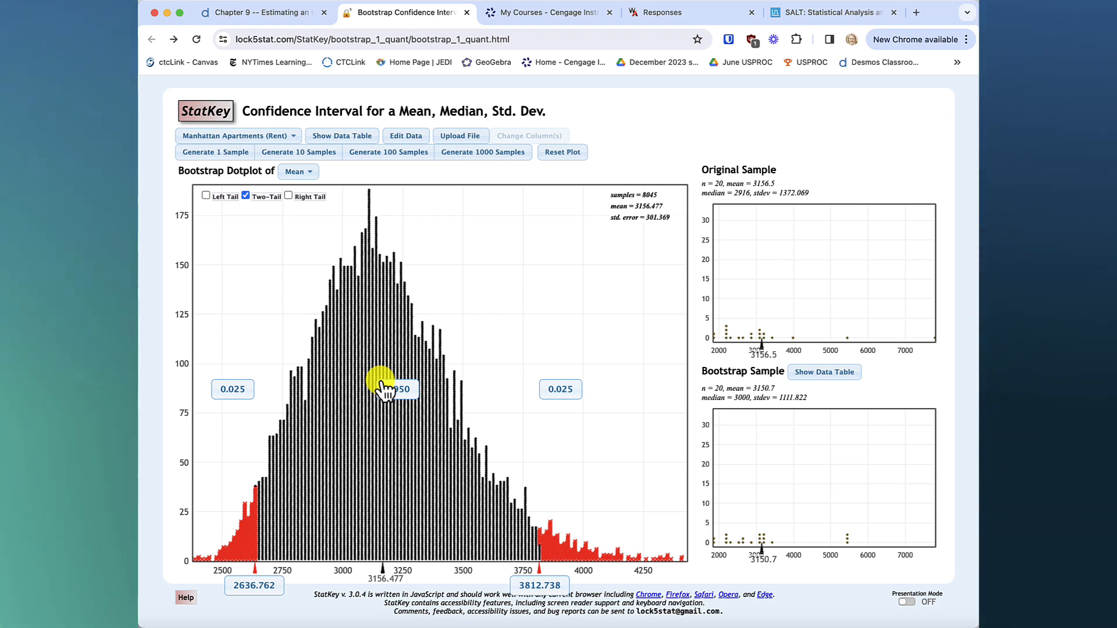
left_click(400, 386)
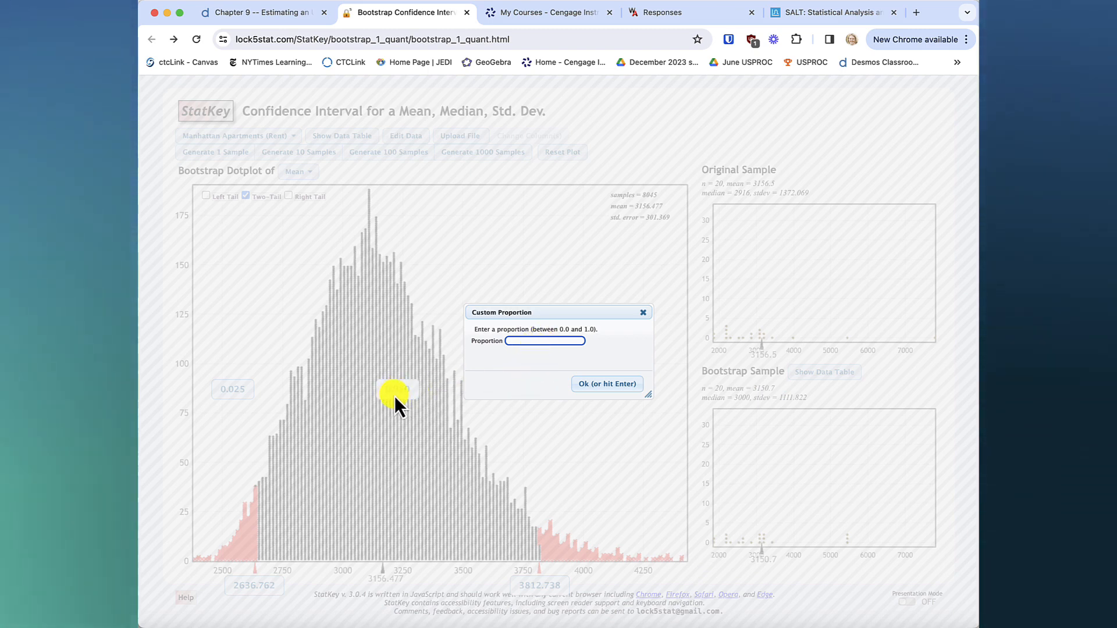
left_click(558, 342)
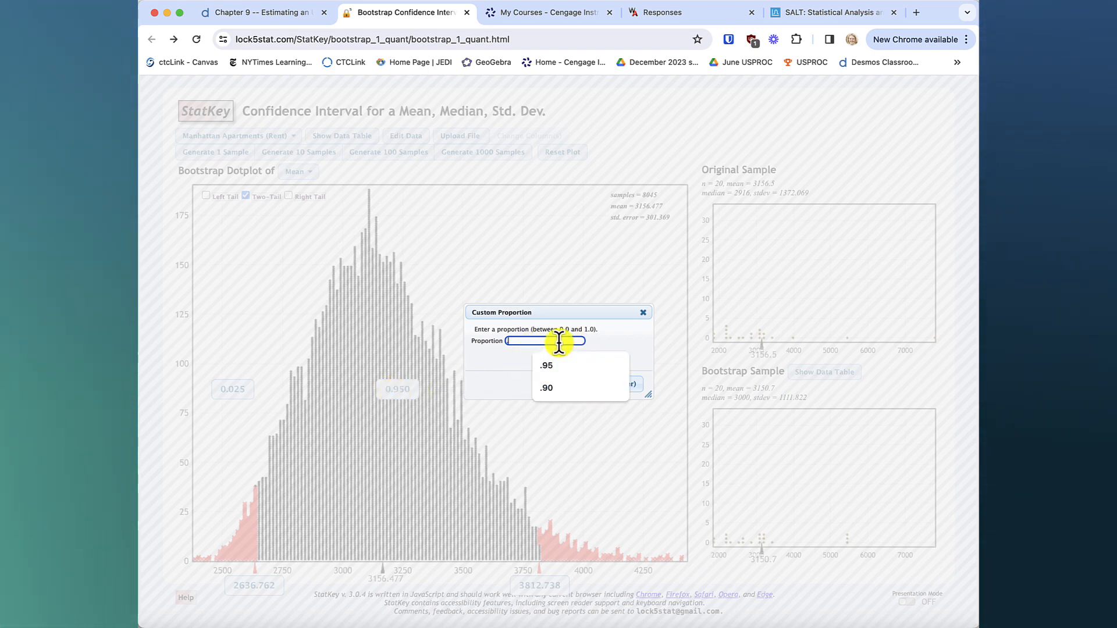
type(".90")
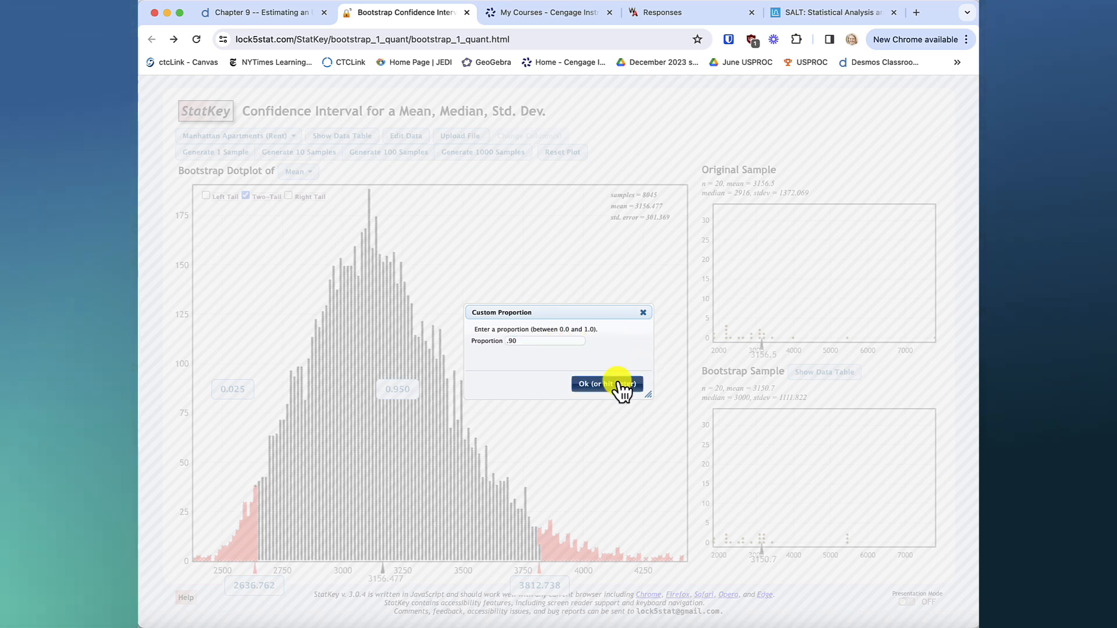
left_click(620, 386)
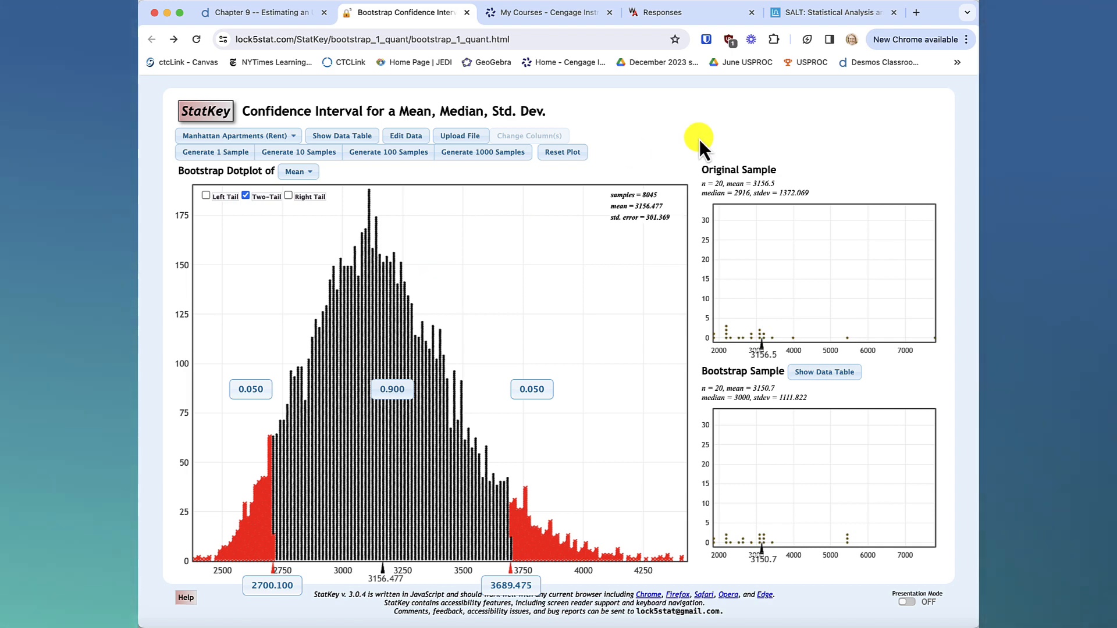
Switch to SALT and, on a freshly reloaded inferential statistics page, choose the One Sample Proportion procedure.
left_click(824, 13)
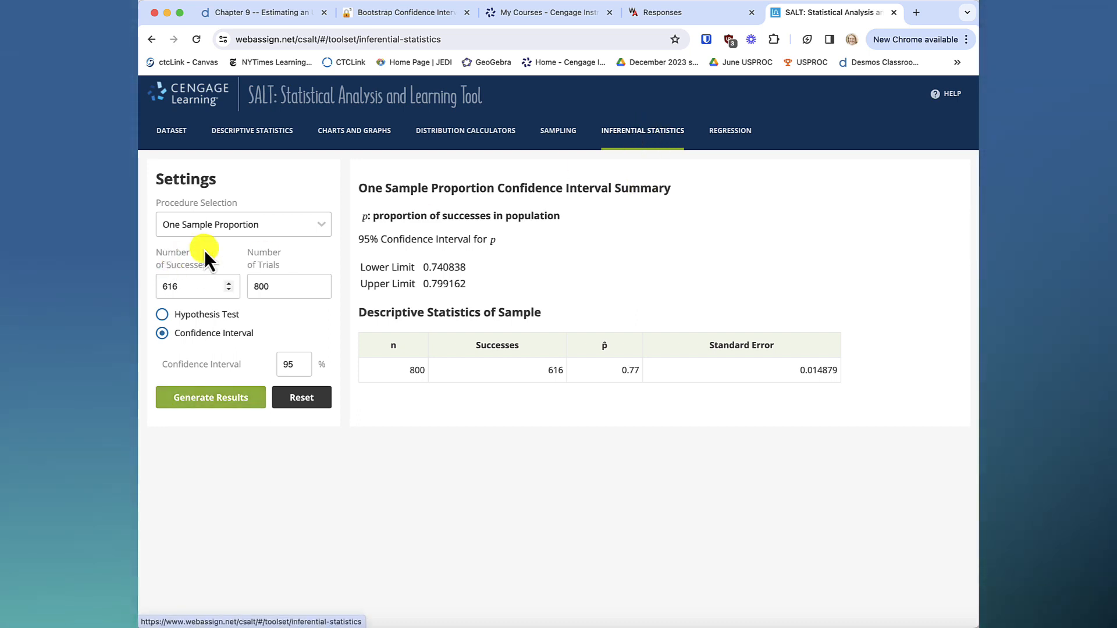
left_click(284, 227)
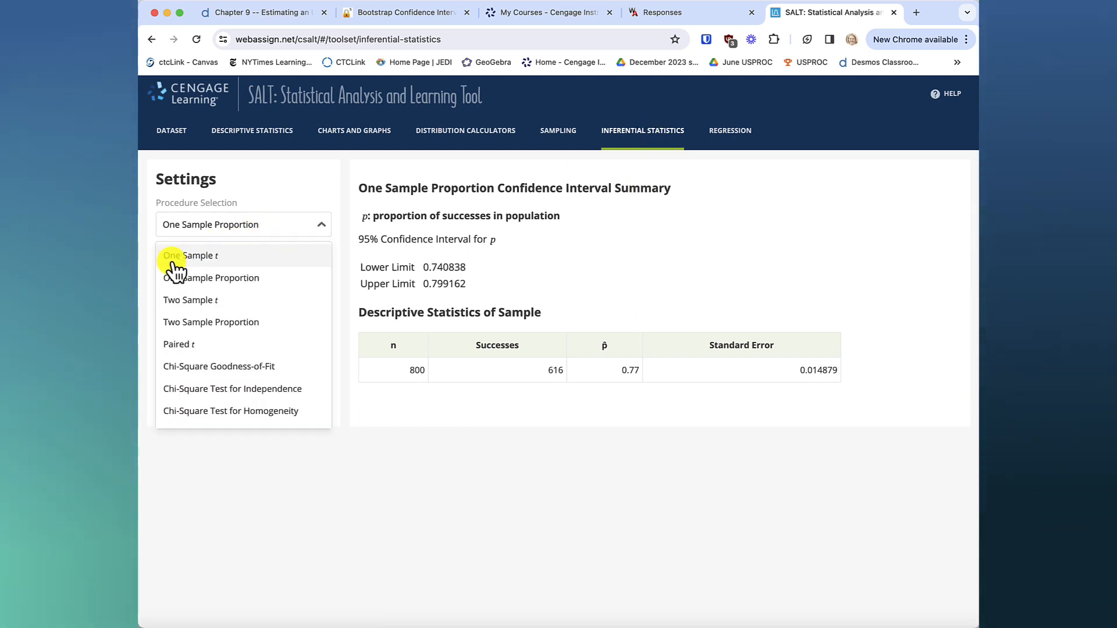
left_click(234, 281)
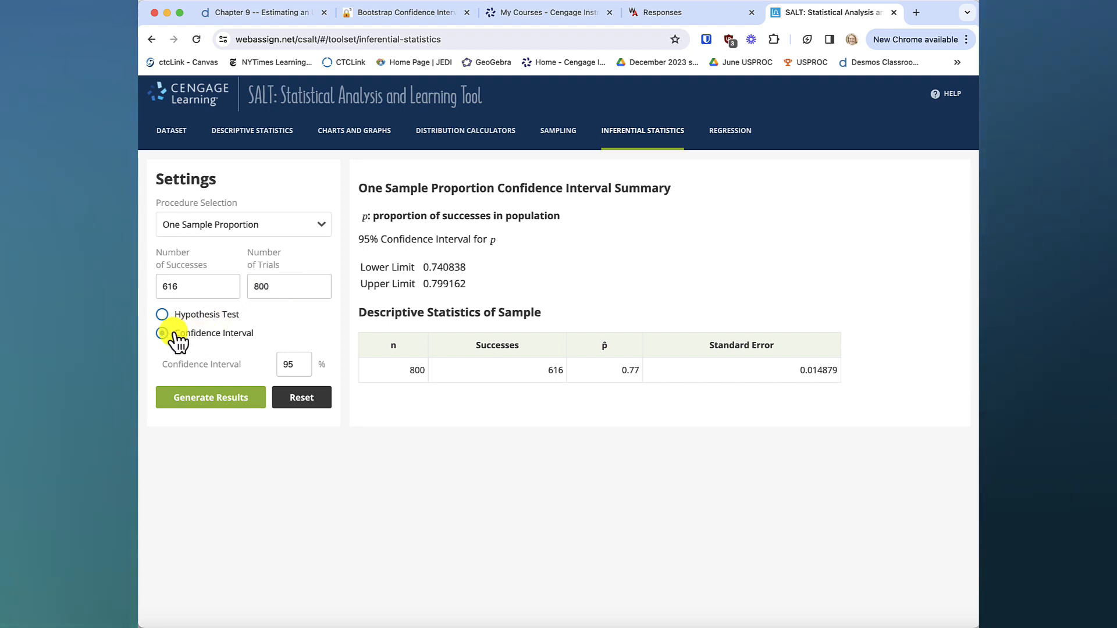
left_click(198, 41)
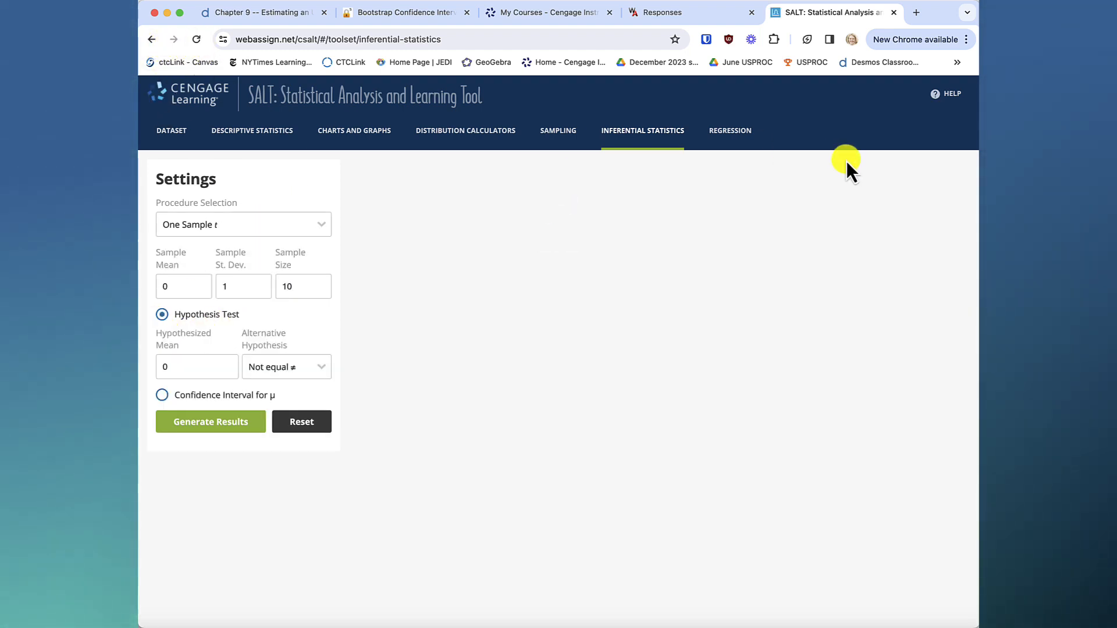
left_click(293, 226)
left_click(256, 279)
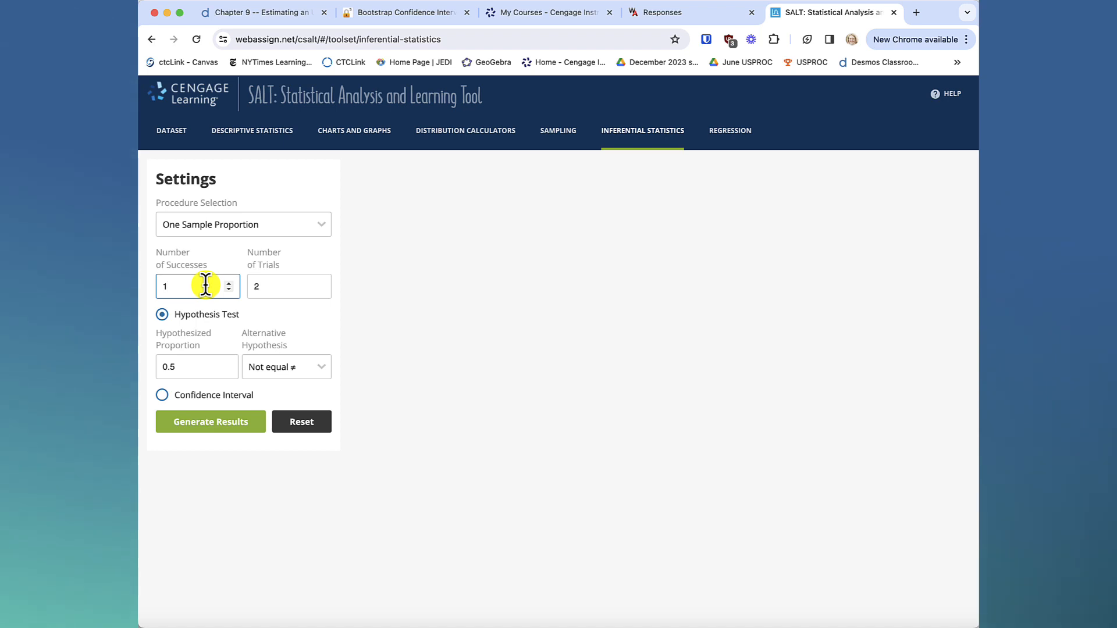
Set the number of successes to 500 and the number of trials to 1500.
key("BackSpace")
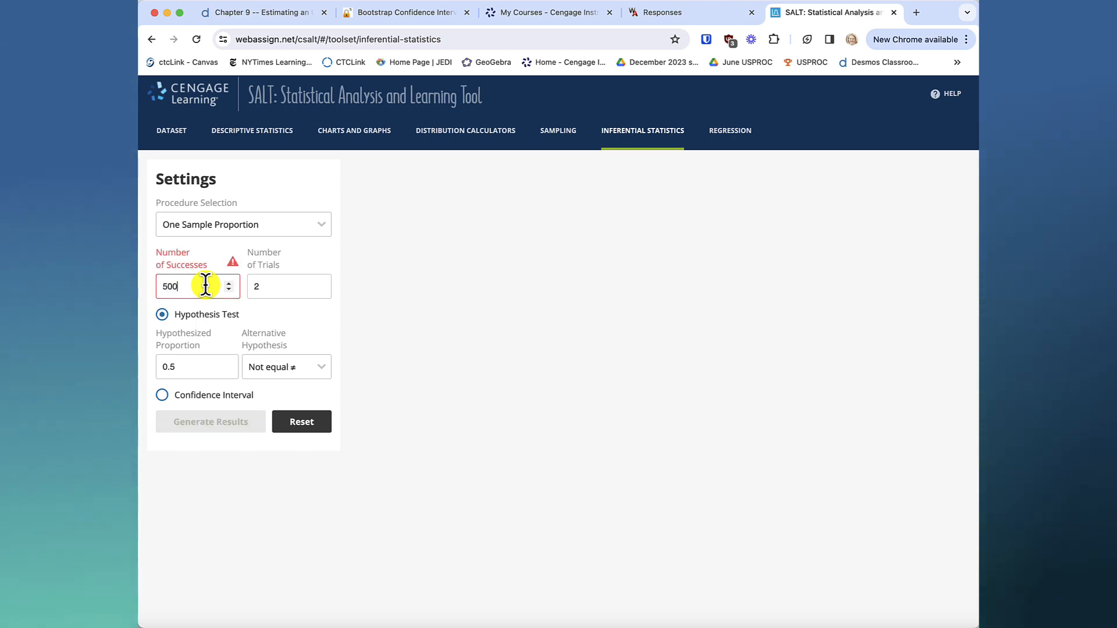
key("Tab")
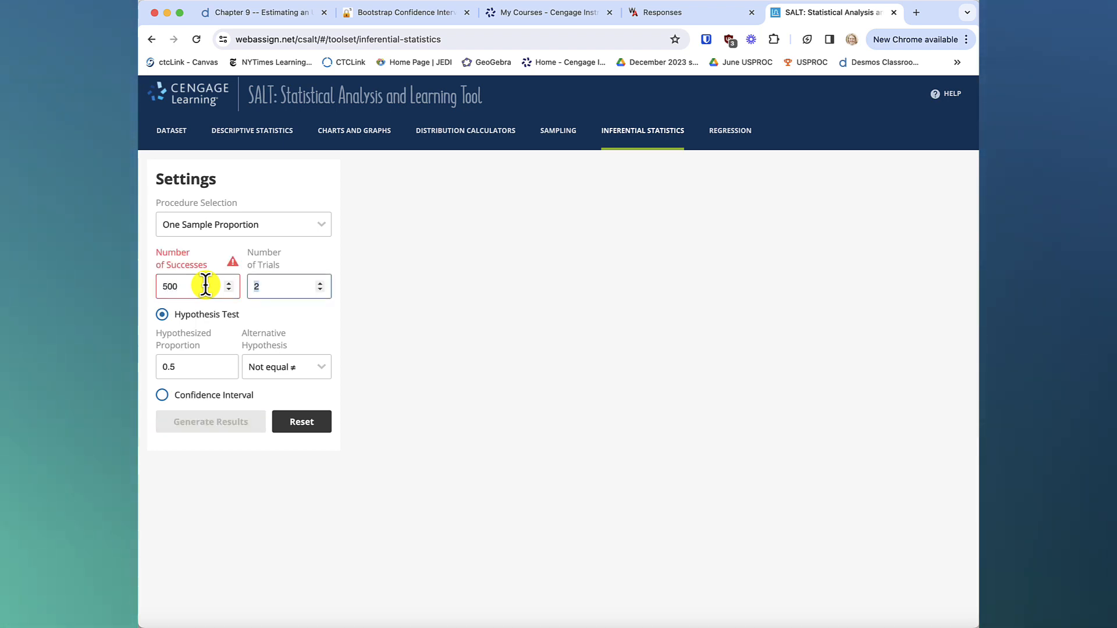
type("1")
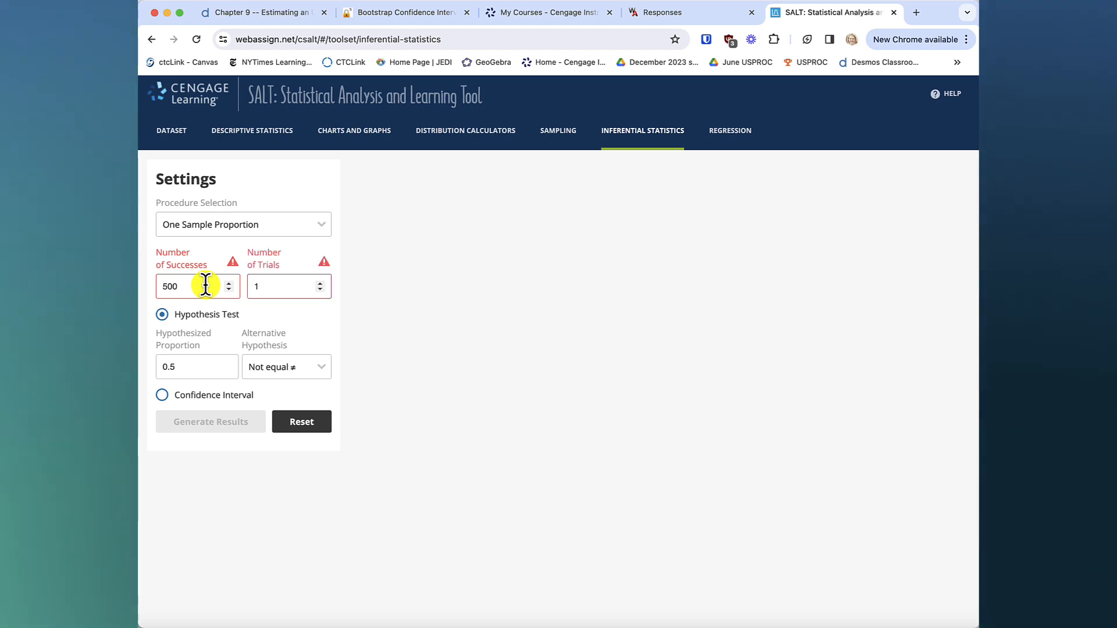
type("500")
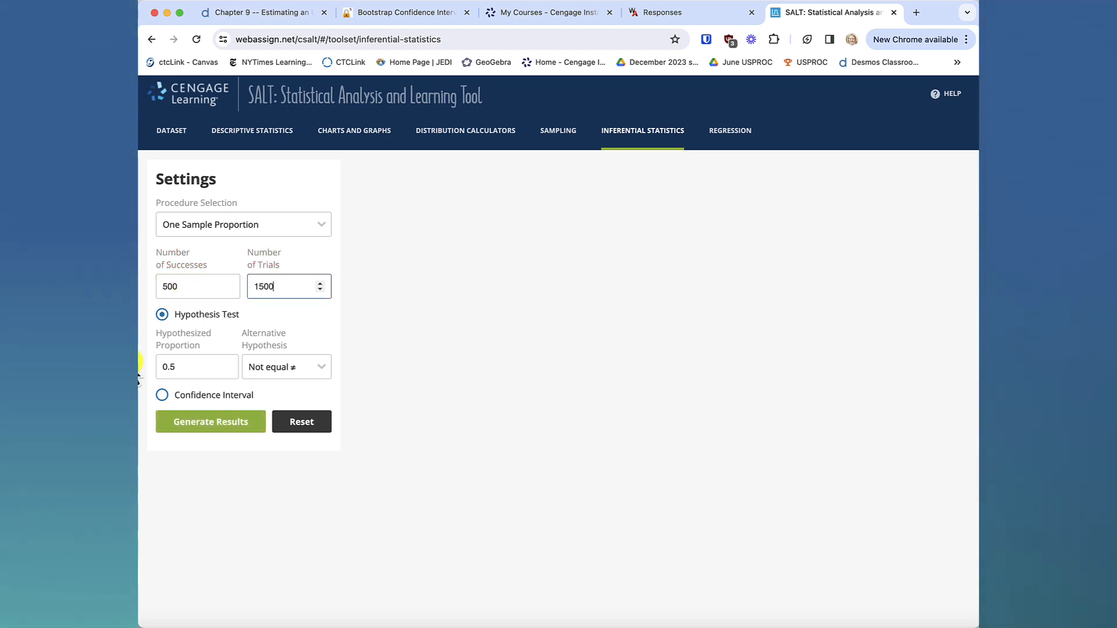
Choose a confidence interval instead of a hypothesis test, set its level to 99%, and generate the results.
left_click(162, 395)
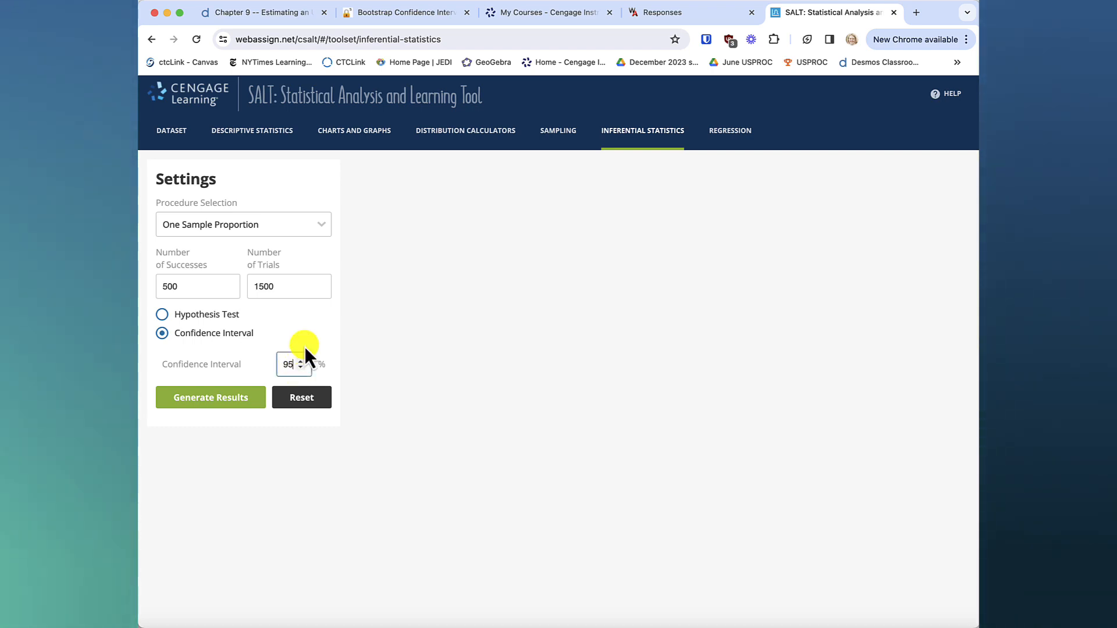
key("BackSpace")
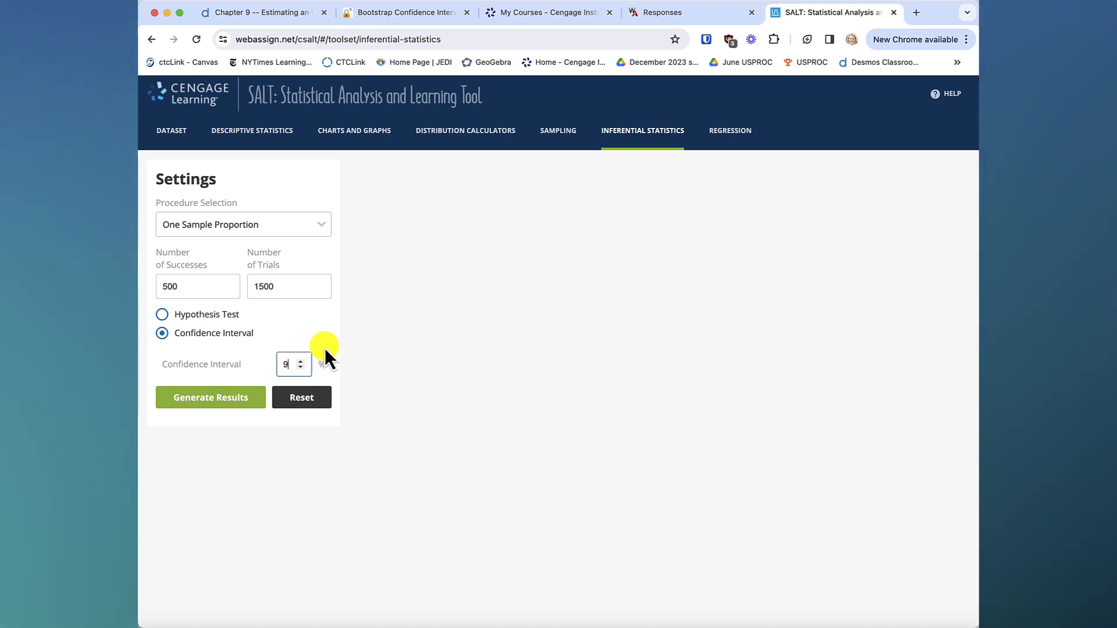
type("9")
left_click(222, 397)
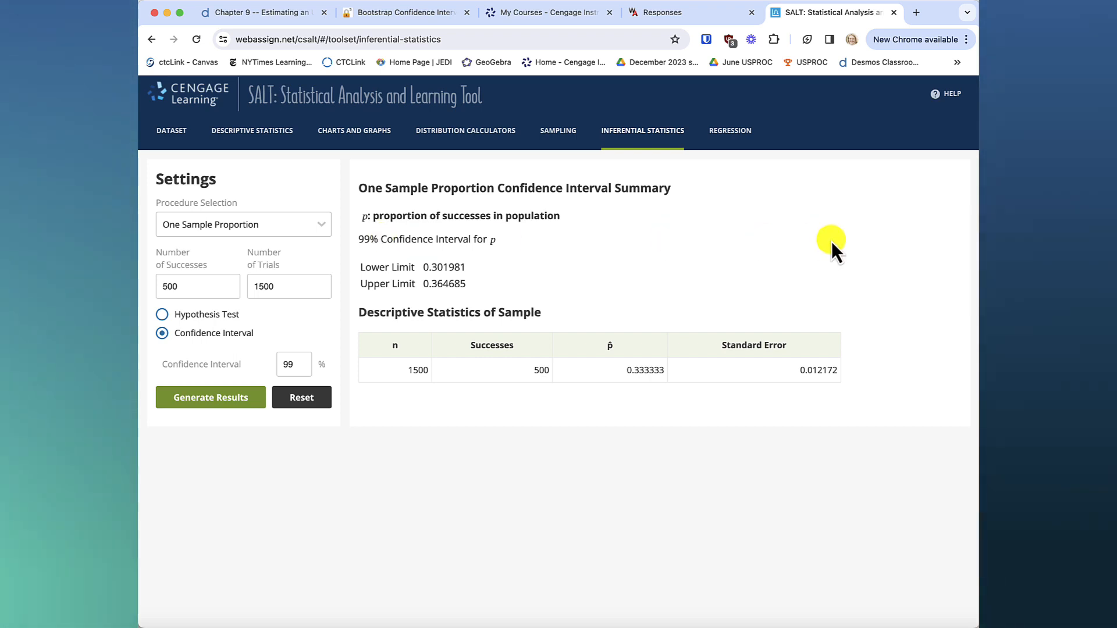
left_click(831, 4)
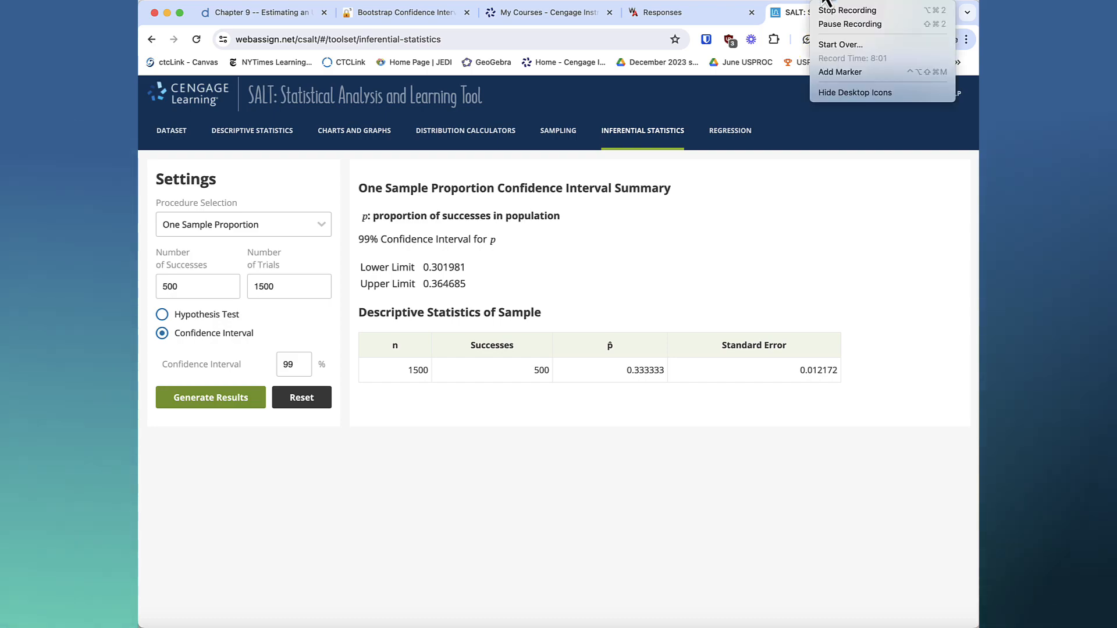